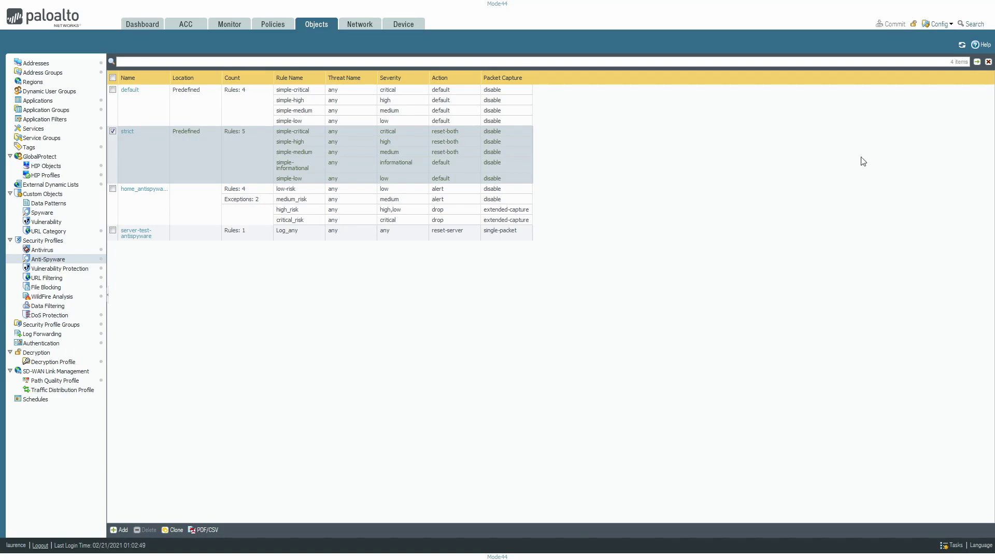
Clone the predefined strict anti-spyware profile
mouse_move(470, 7)
left_click(112, 131)
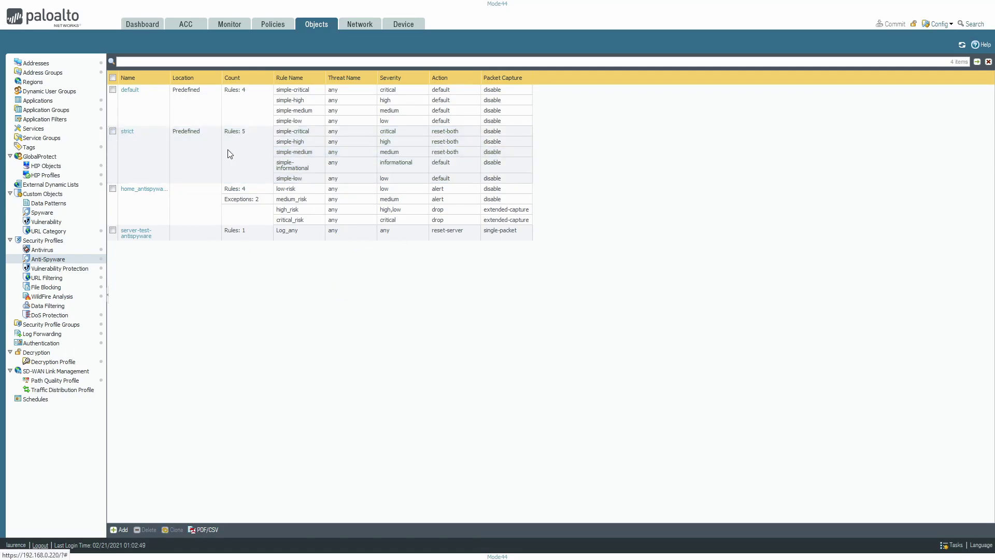
mouse_move(128, 137)
left_click(113, 131)
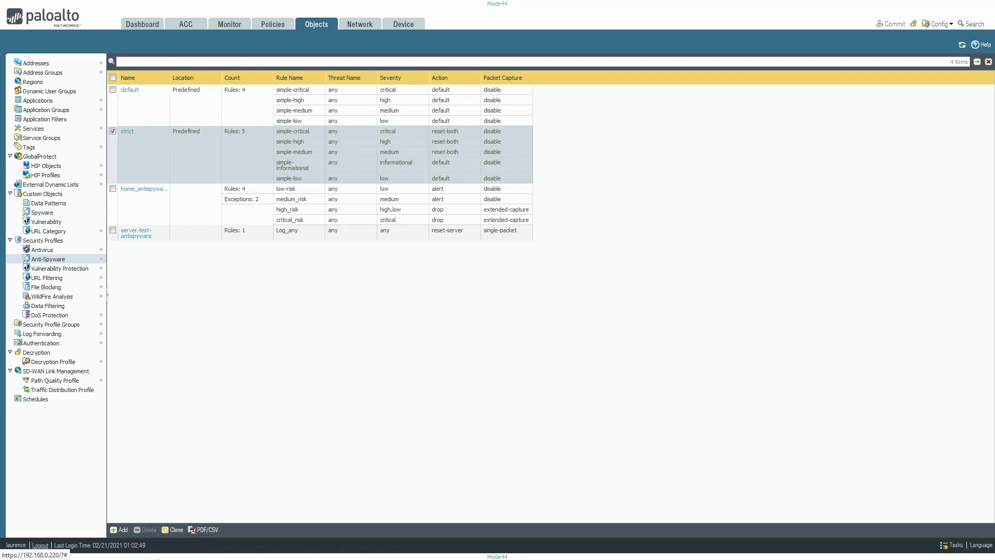
left_click(174, 529)
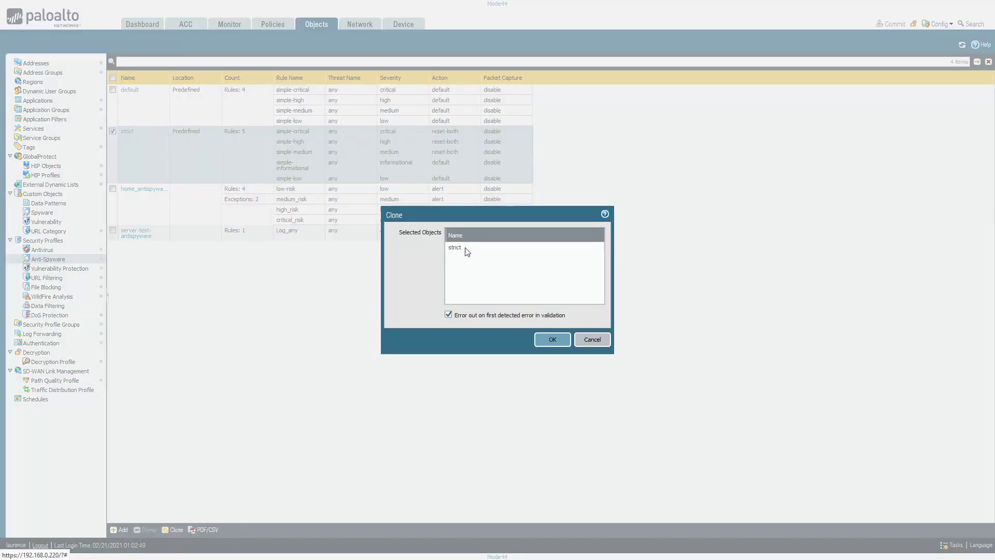
left_click(550, 338)
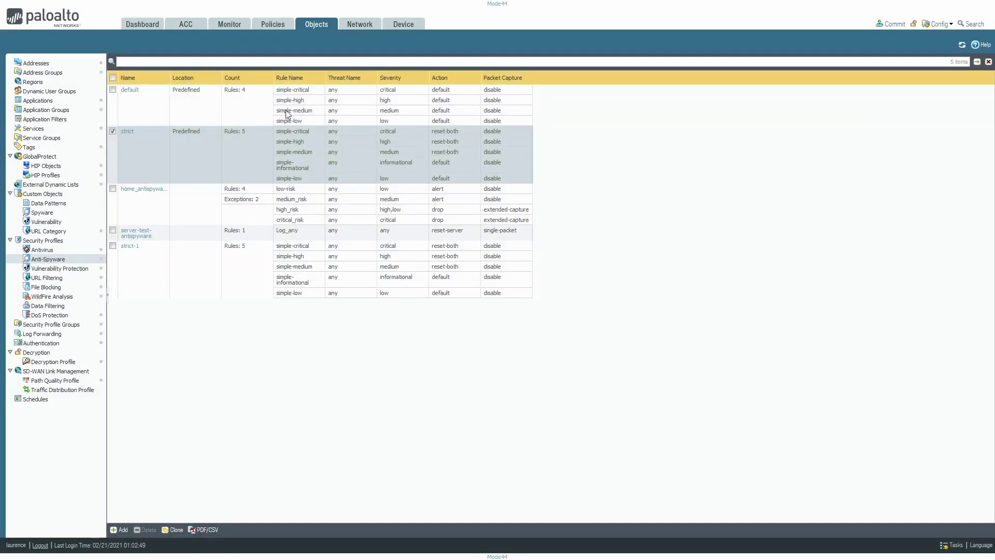
Rename the cloned strict-1 anti-spyware profile as Best Practice Profile
left_click(130, 247)
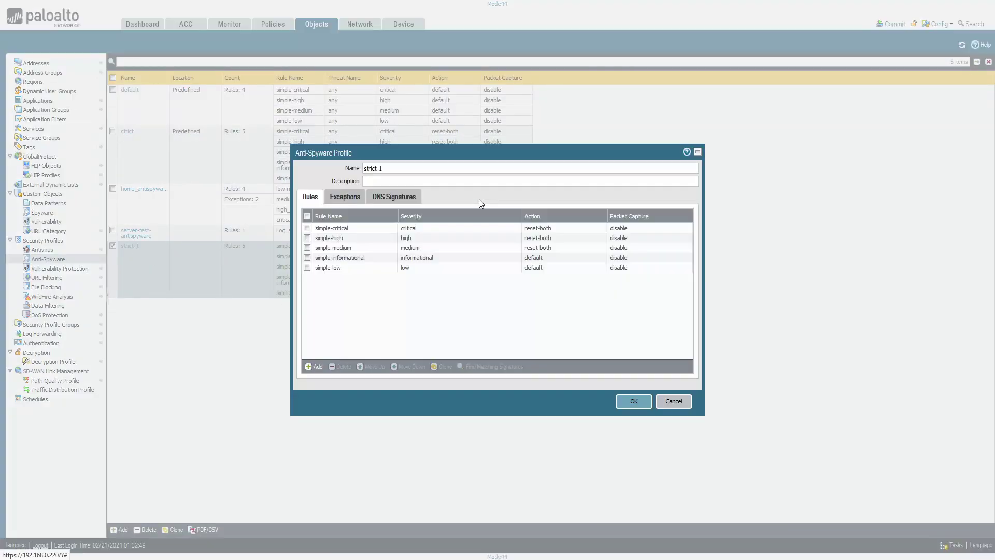
left_click(390, 170)
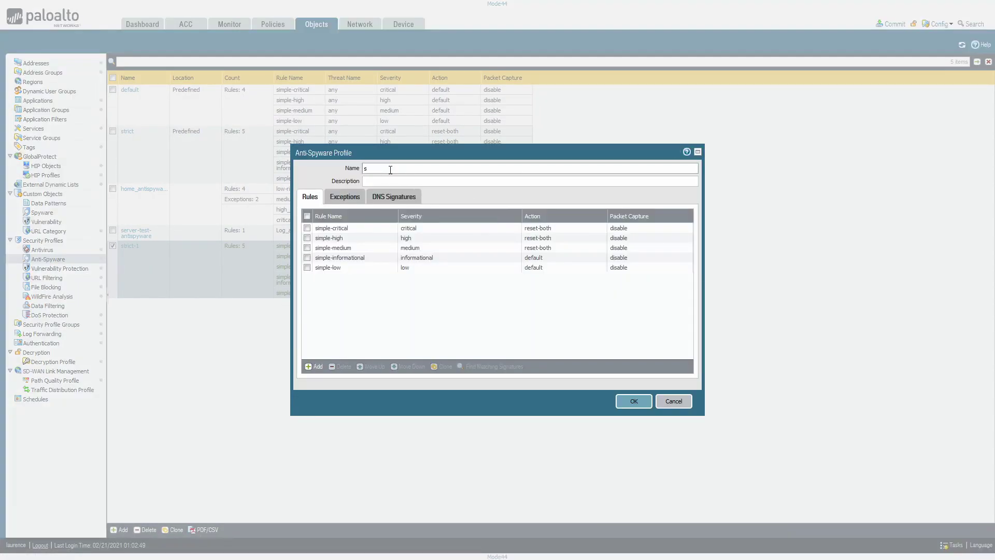
key("BackSpace")
type("Best")
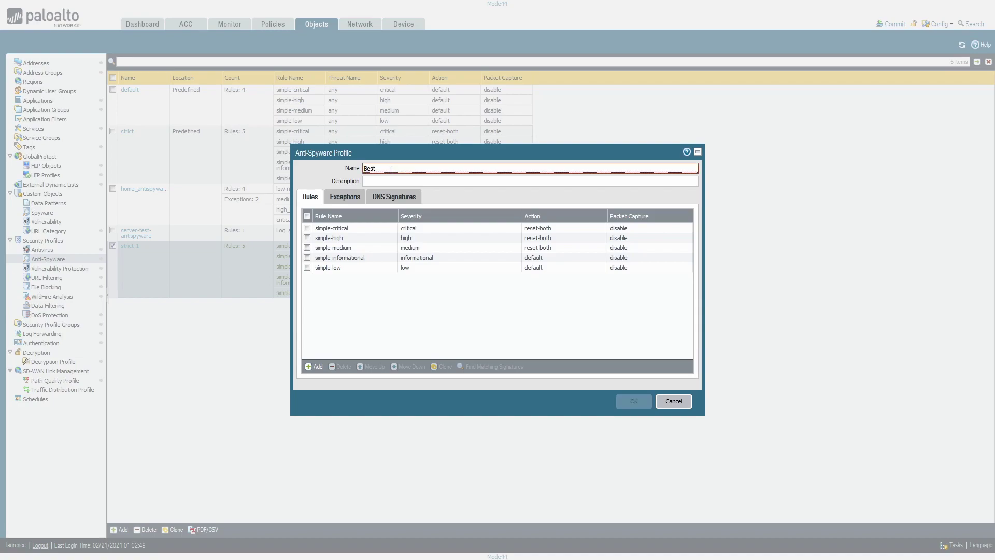
type(" Practice Profile")
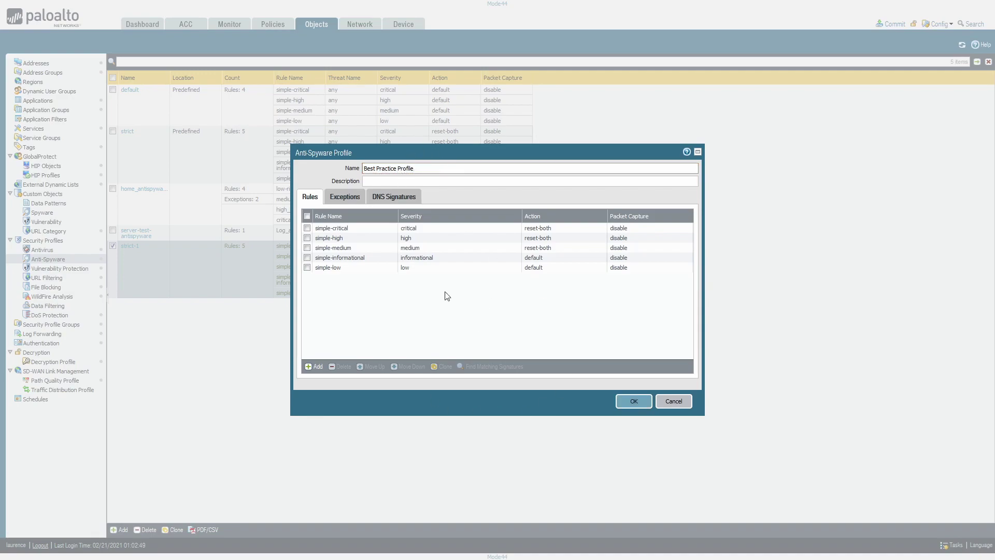
left_click(399, 328)
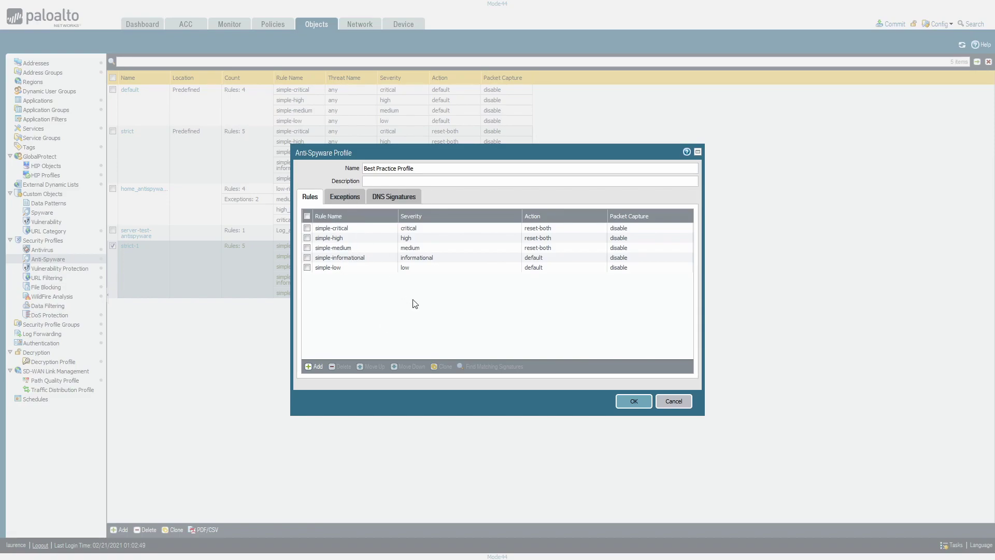
Examine the category, action, packet capture and severity options of the simple-critical rule
left_click(335, 228)
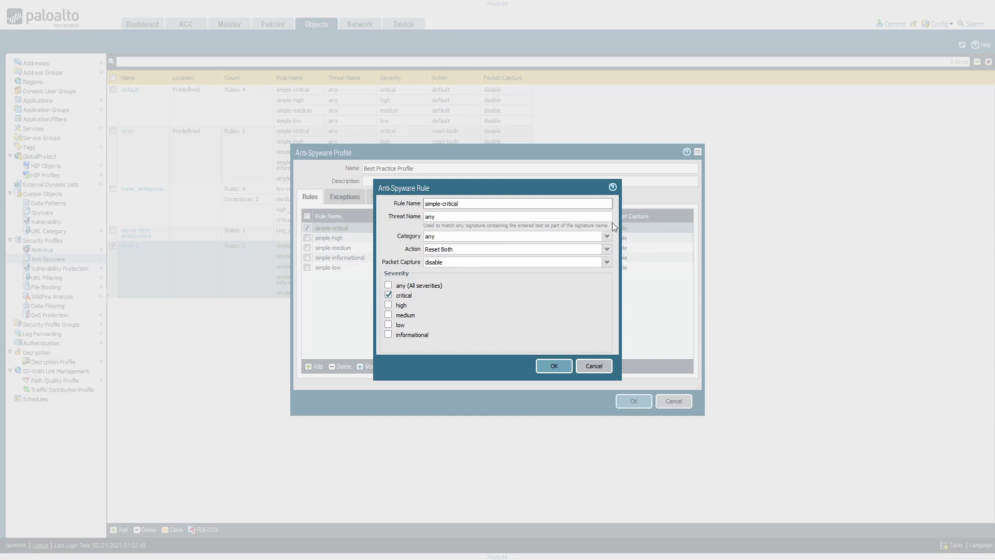
left_click(599, 239)
scroll(458, 308, "down", 2)
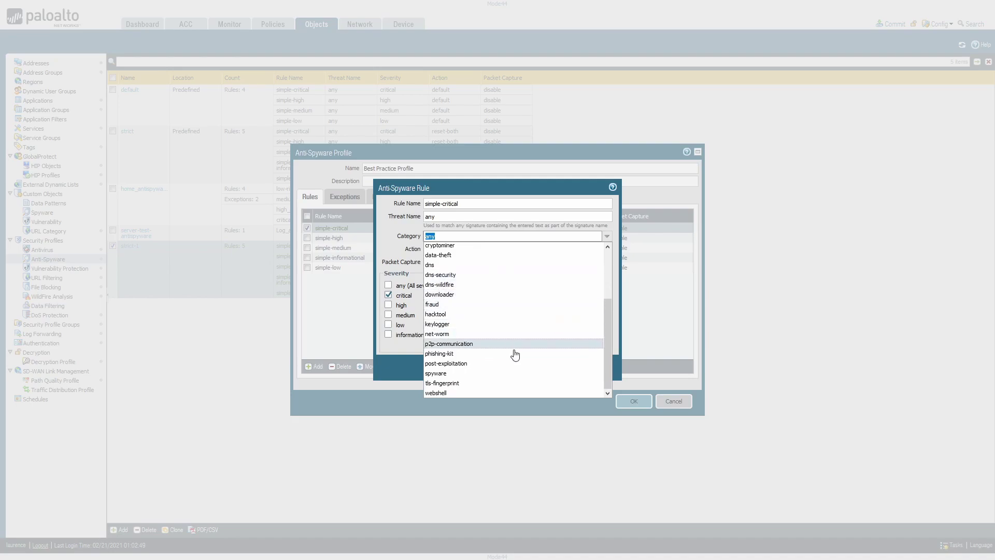
left_click(397, 371)
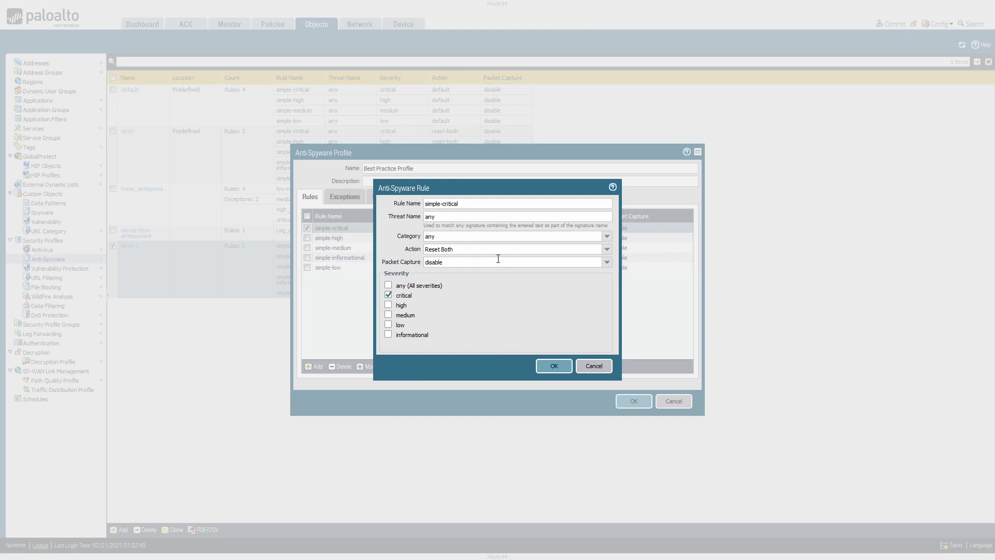
left_click(607, 249)
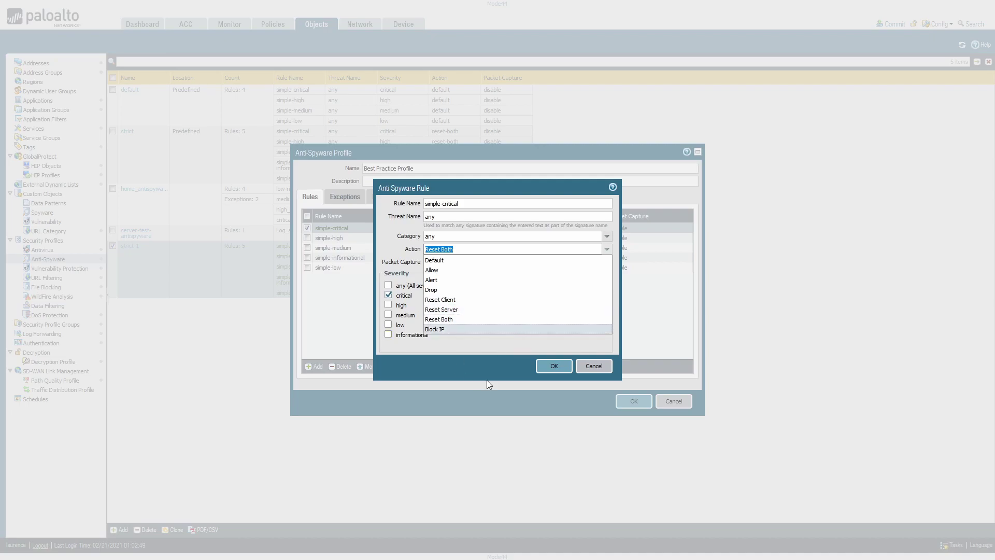
left_click(482, 354)
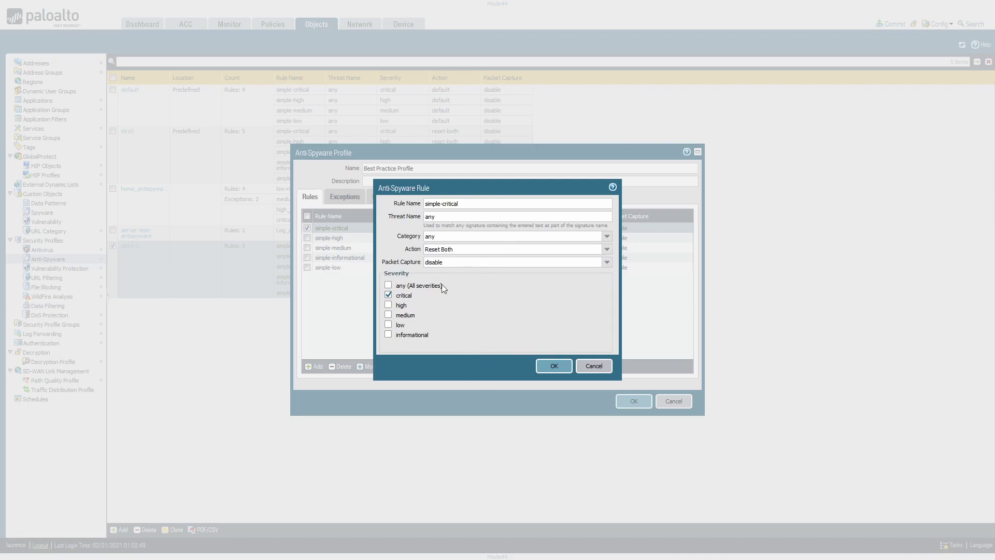
left_click(611, 262)
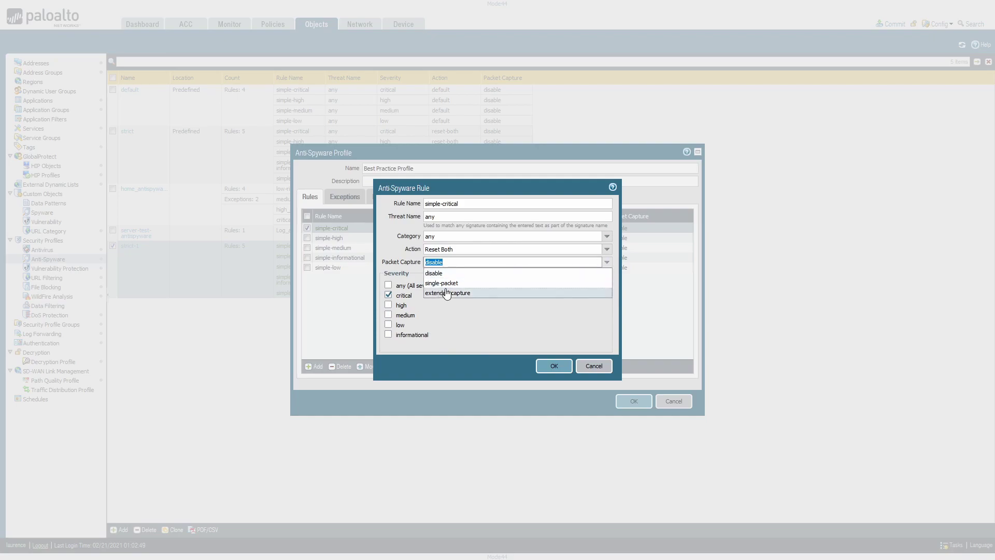
left_click(389, 324)
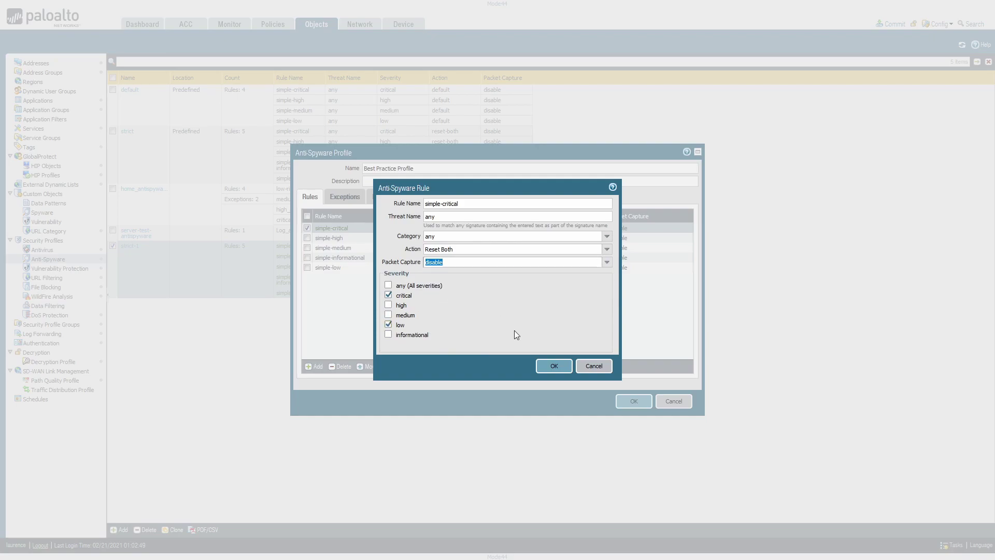
left_click(388, 325)
left_click(559, 368)
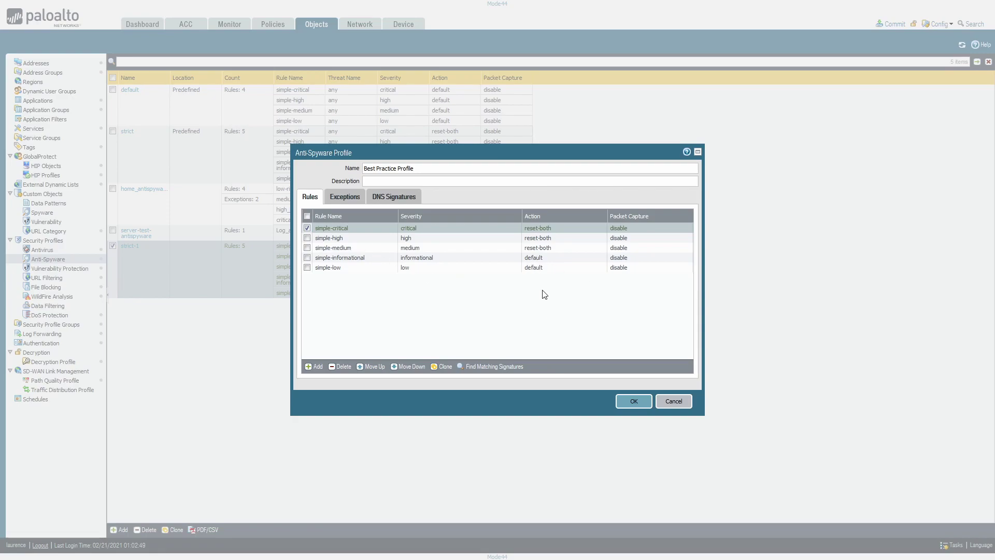
Show all signatures in the profile's exceptions, filter them by "evasion", and enable the Suspicious TLS and HTTP Evasion Found signatures
left_click(360, 199)
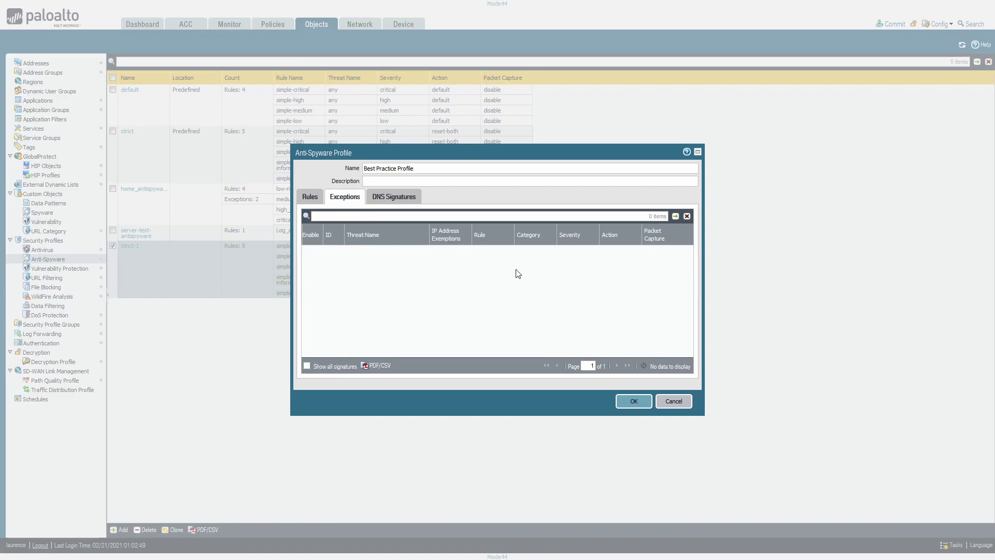
left_click(305, 367)
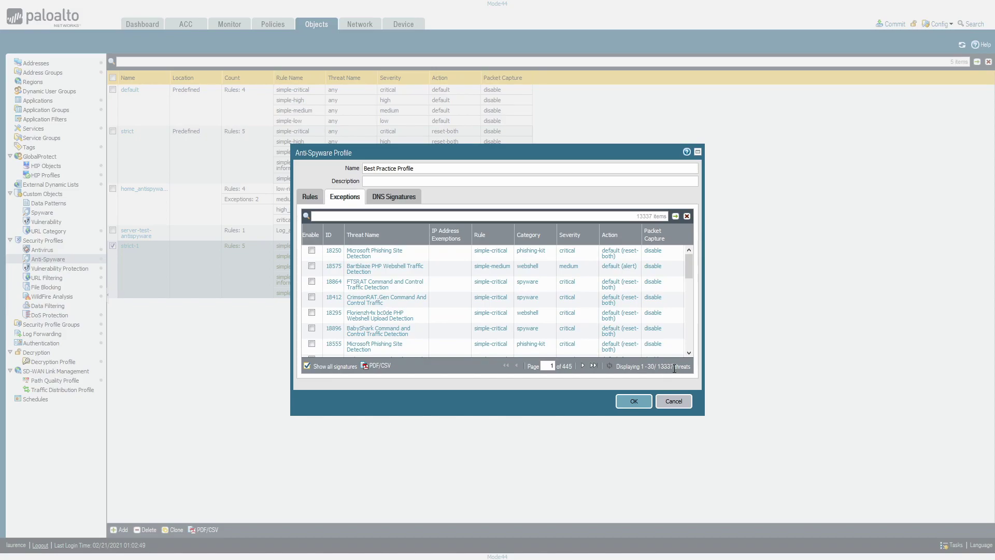
left_click(512, 212)
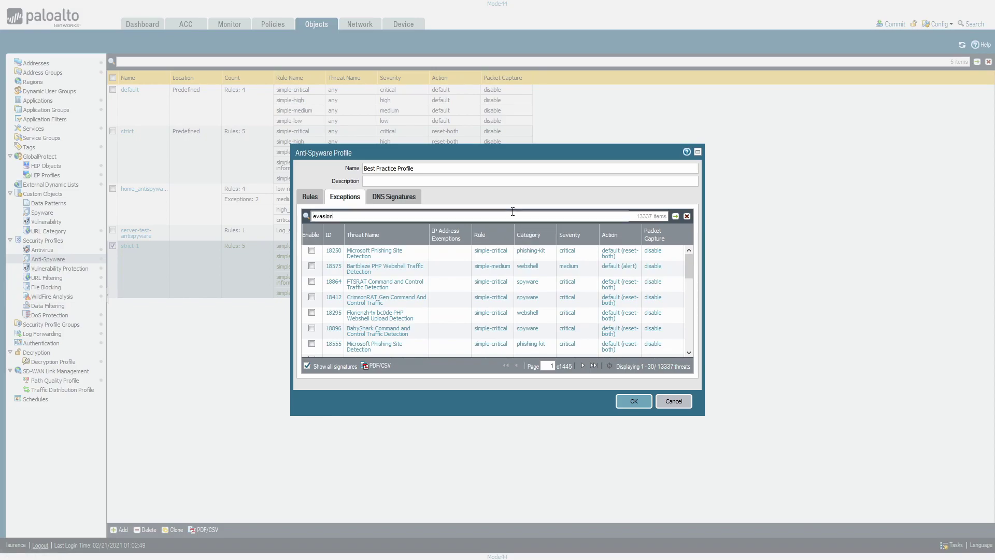
left_click(675, 216)
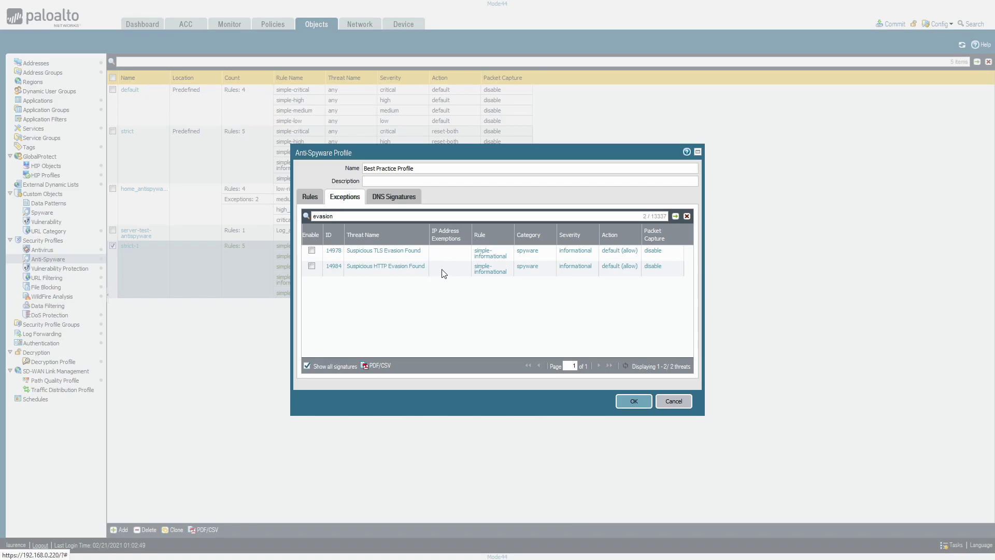
left_click(311, 251)
left_click(311, 265)
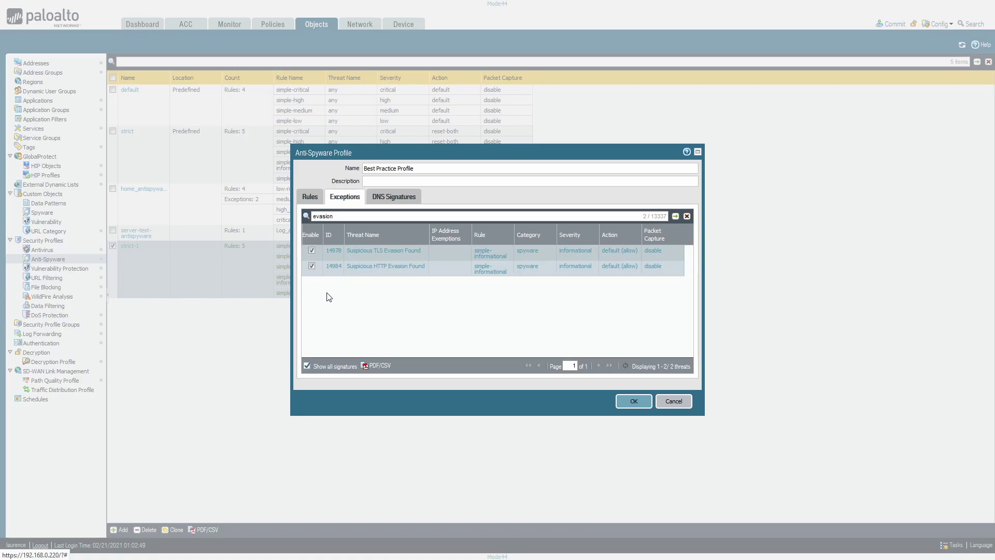
Set the DNS query action for the Palo Alto Networks DNS Security signature source to sinkhole
left_click(384, 199)
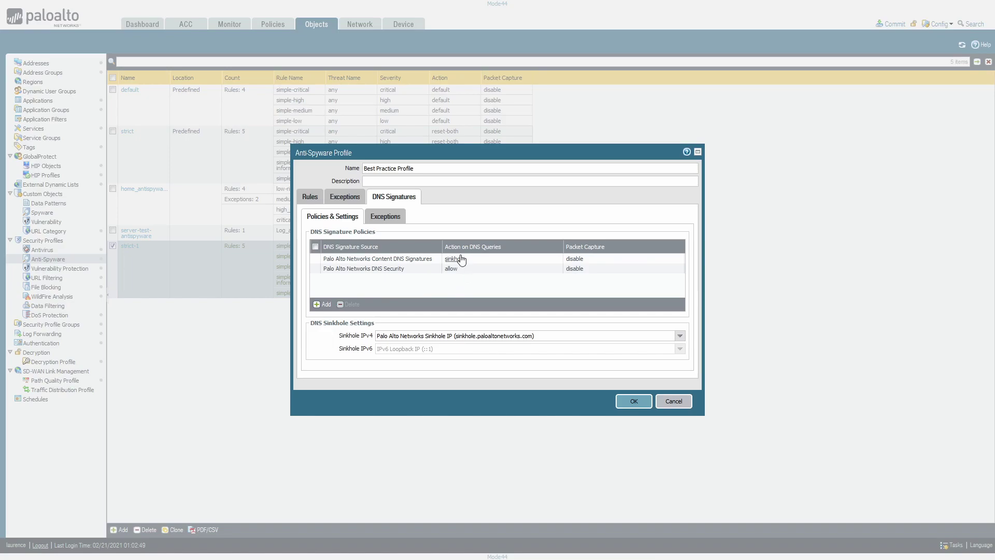
left_click(452, 269)
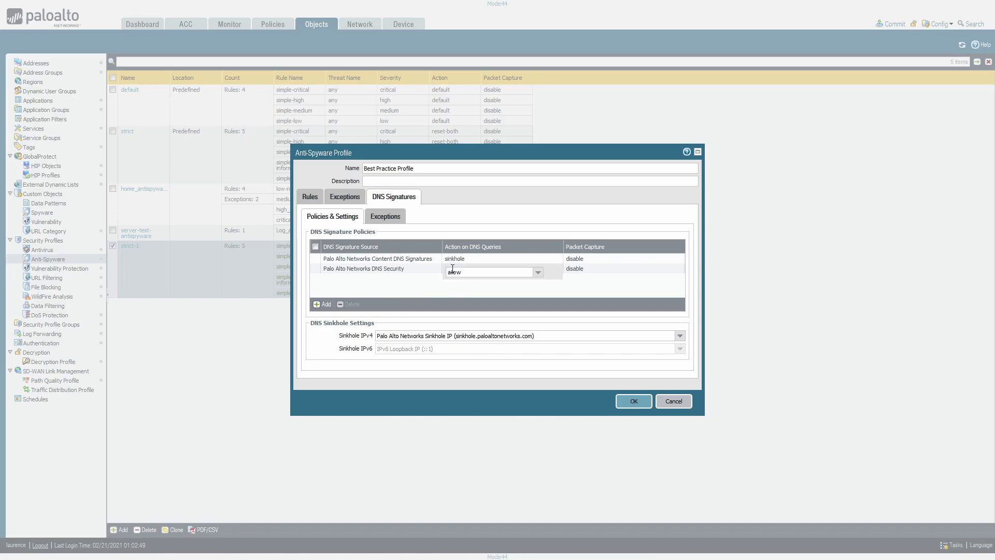
left_click(553, 275)
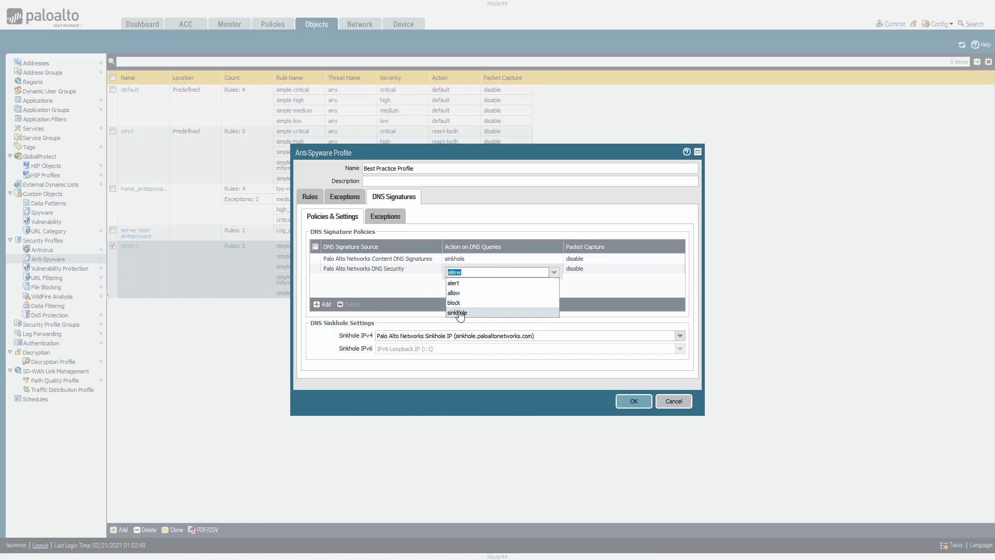
left_click(458, 313)
left_click(608, 285)
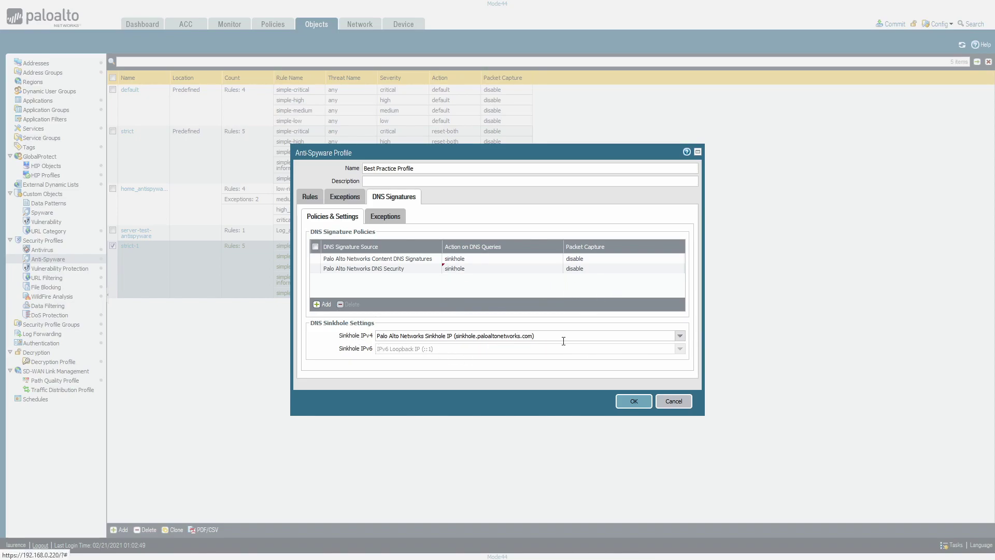
Check the IPv4 sinkhole address options, keep Palo Alto Networks Sinkhole IP, and save the anti-spyware profile
left_click(679, 336)
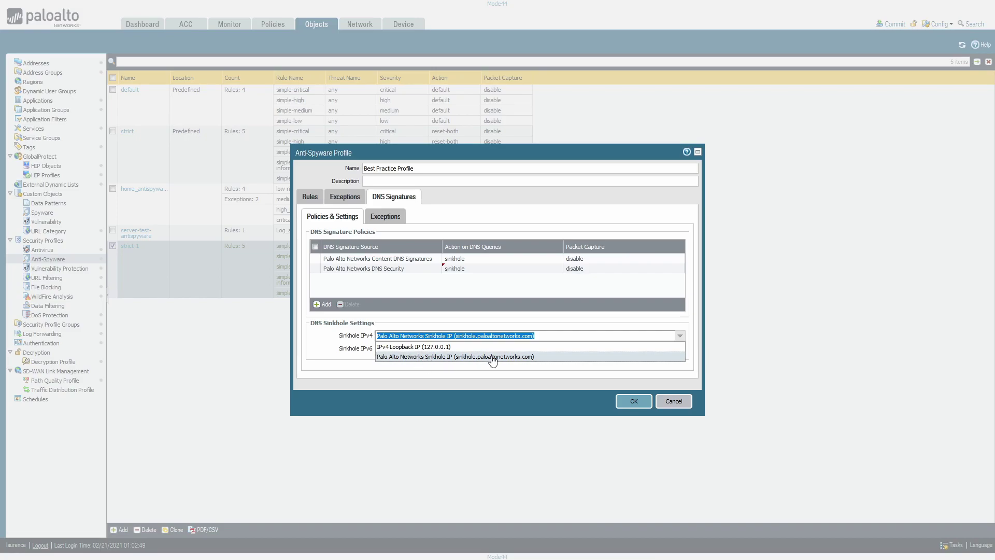
left_click(598, 376)
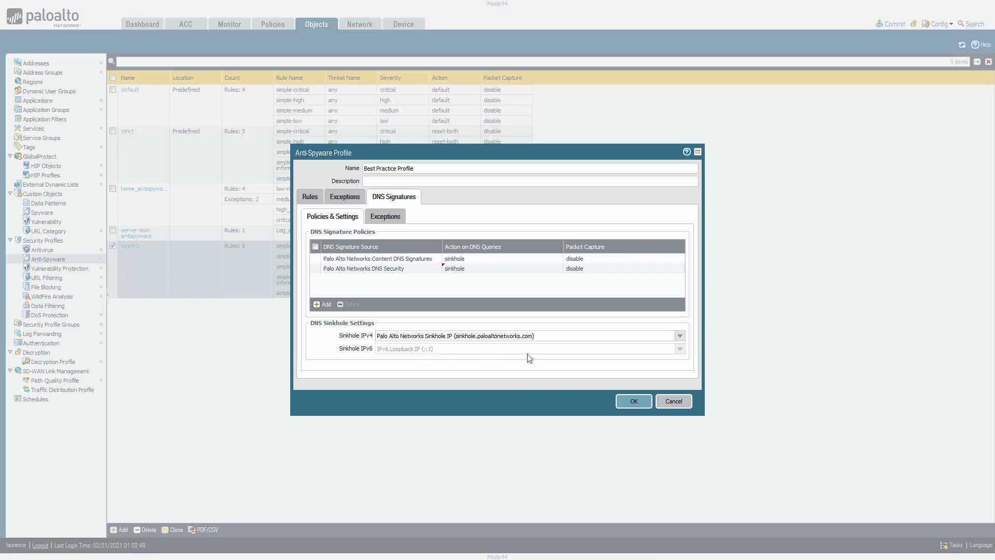
left_click(630, 403)
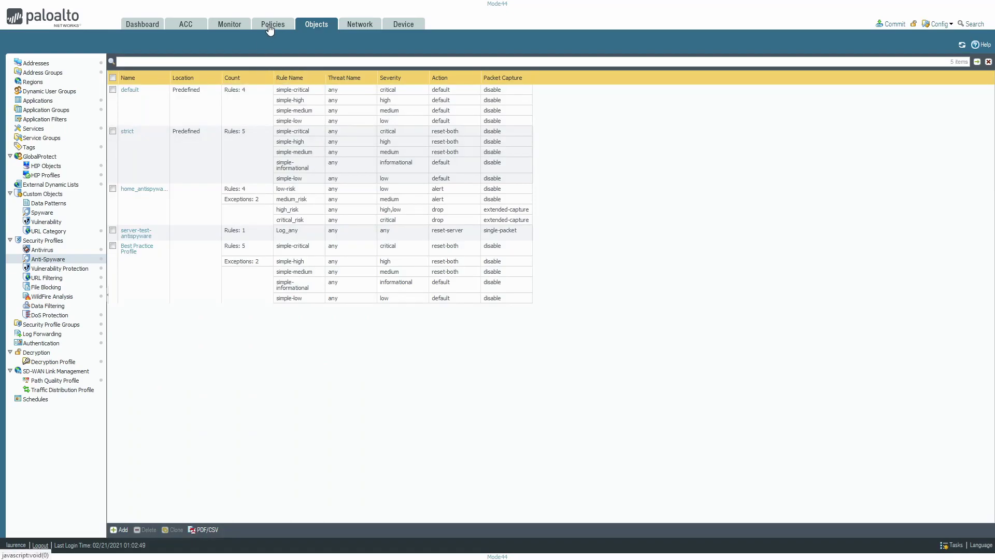
Open the Monitoring rule in the security policy rulebase
left_click(269, 29)
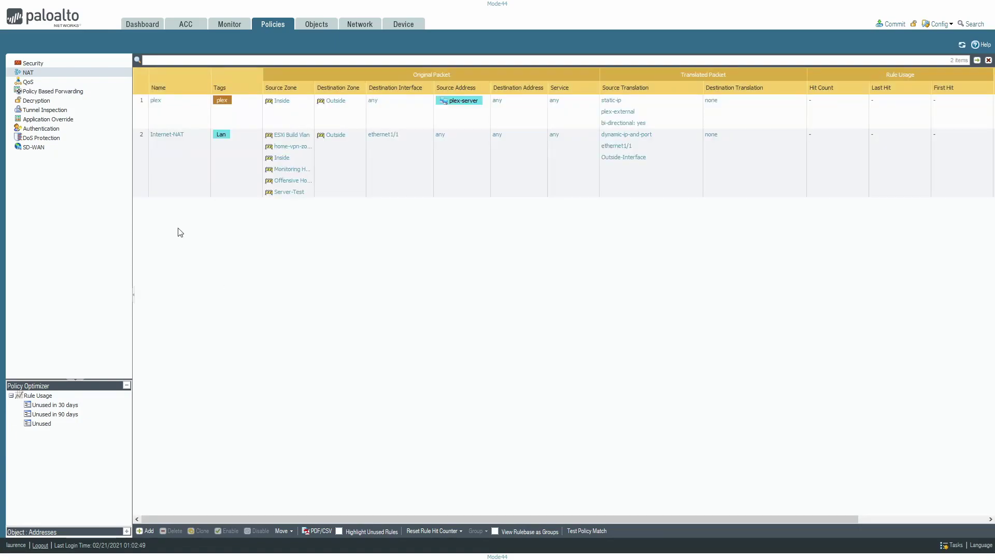
left_click(35, 63)
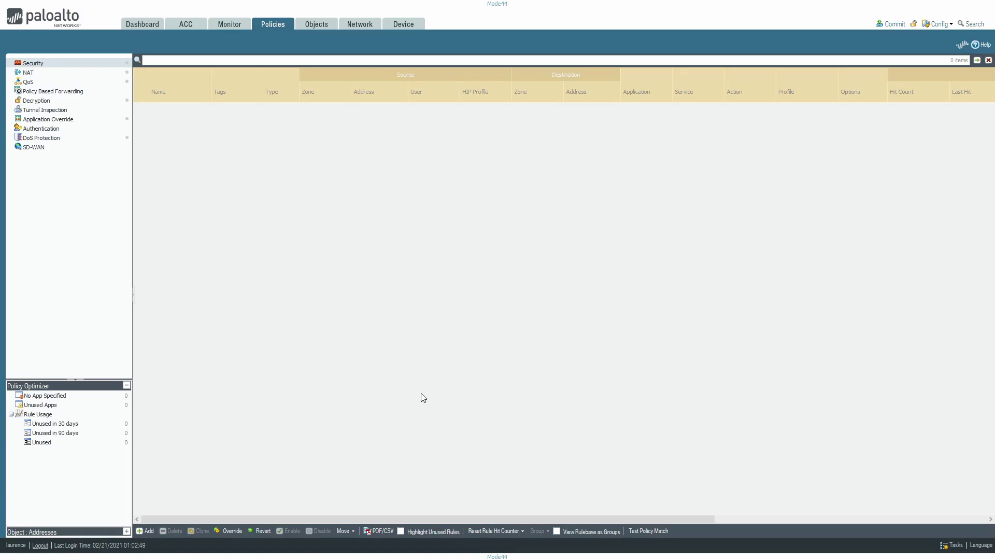
scroll(242, 403, "down", 5)
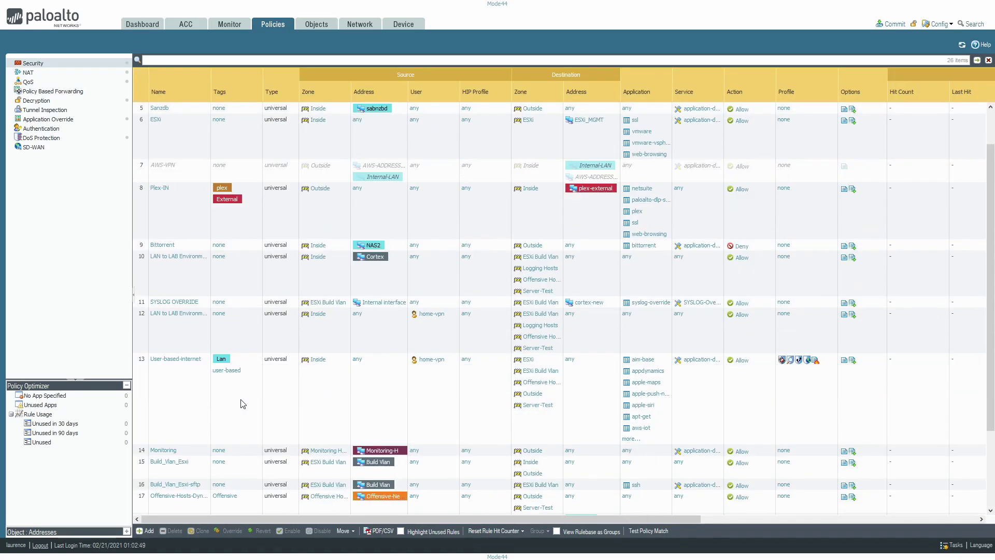
scroll(220, 425, "down", 5)
scroll(223, 446, "down", 1)
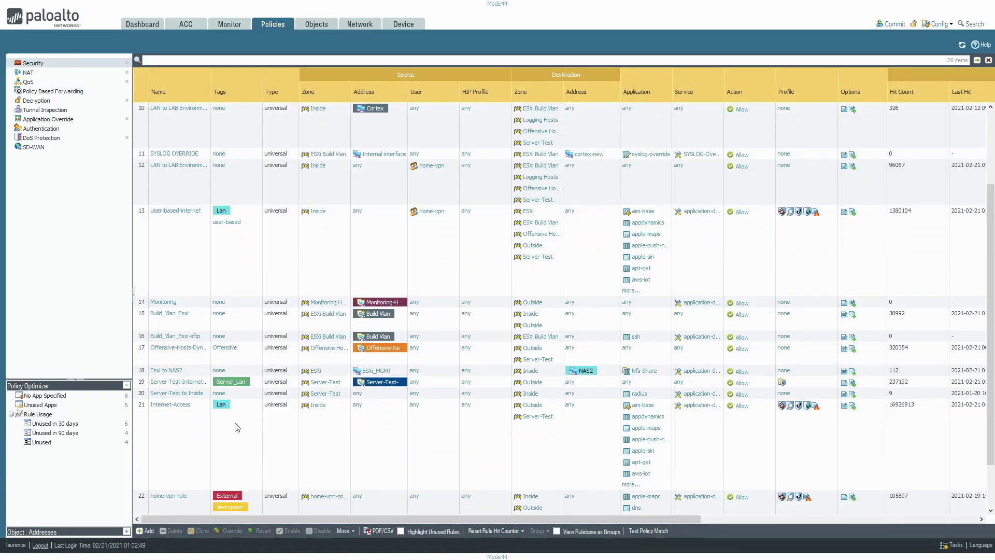
left_click(164, 303)
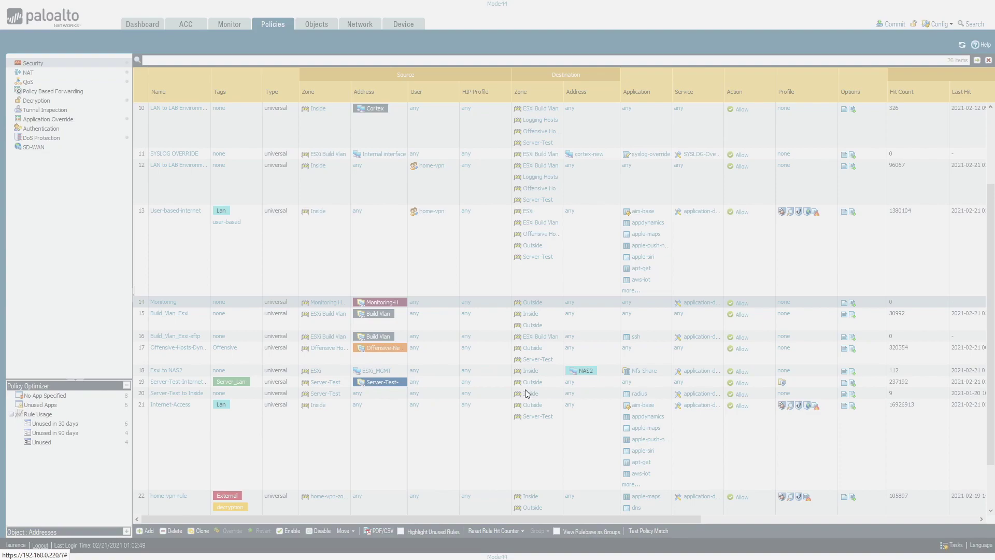
Set the Monitoring rule's profile type to Profiles, assign Best Practice Profile as its anti-spyware profile, and save the rule
left_click(586, 208)
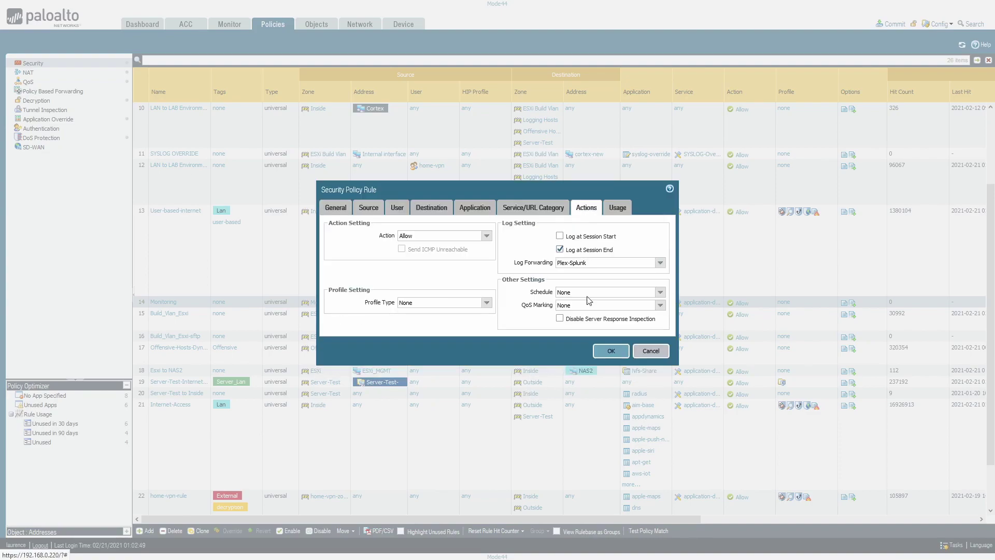
left_click(488, 303)
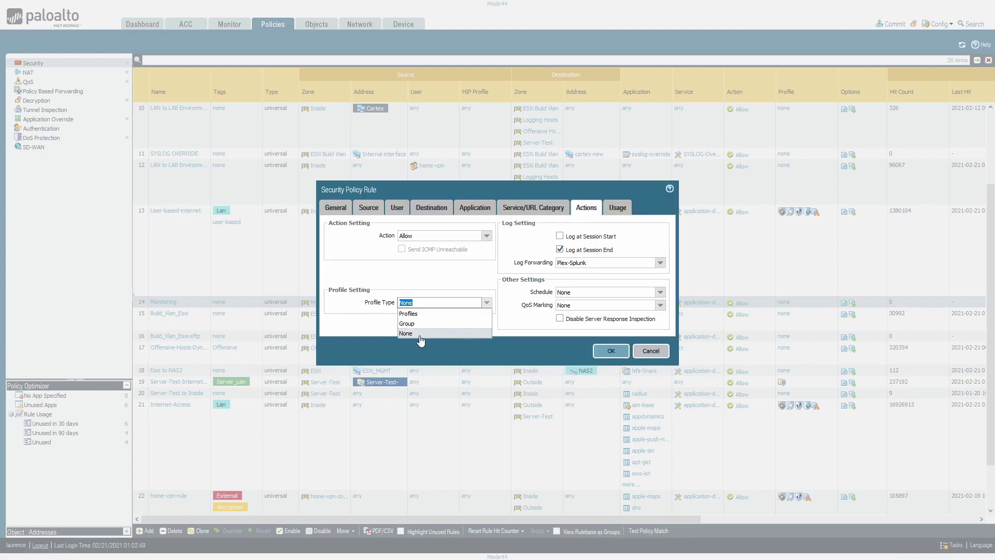
left_click(415, 313)
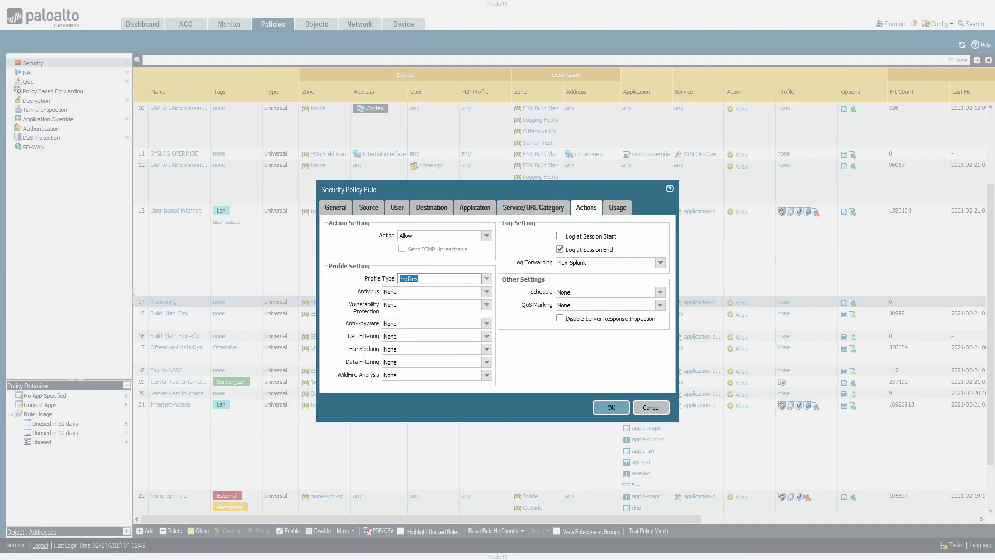
left_click(485, 323)
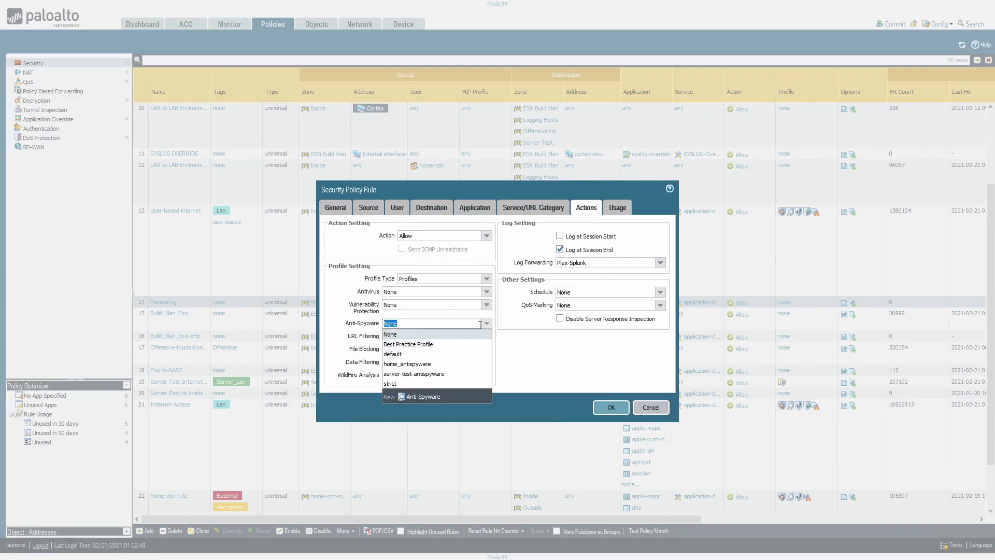
left_click(408, 345)
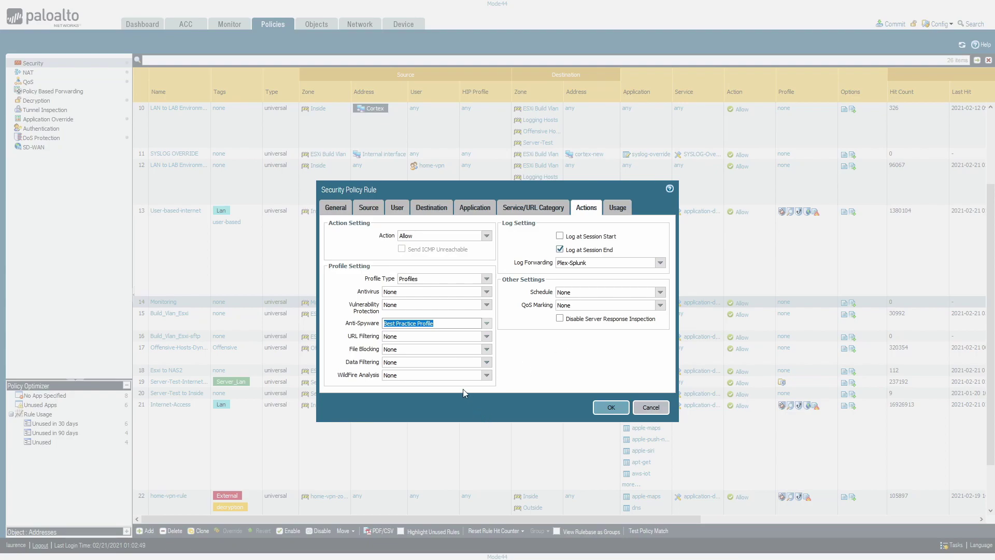
left_click(608, 408)
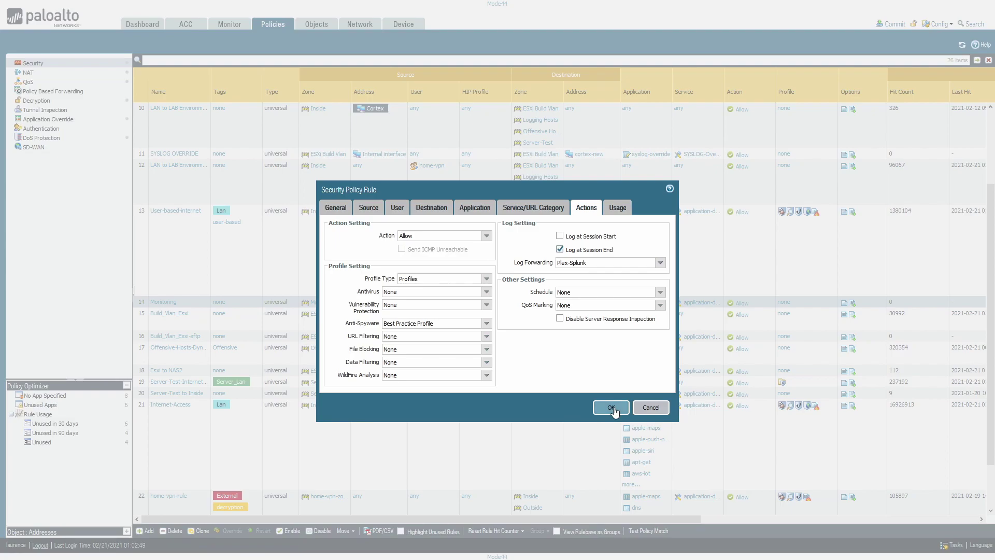
left_click(613, 408)
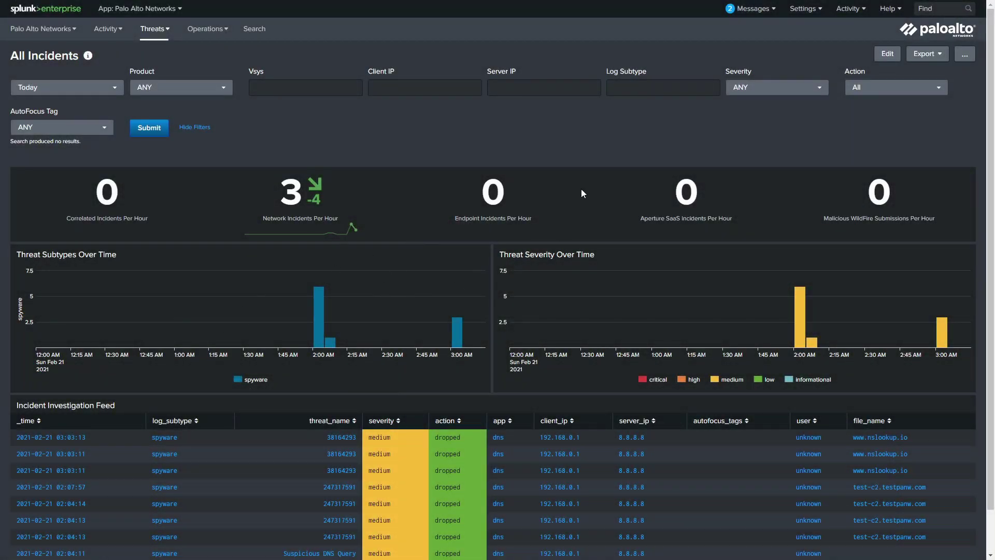
Switch to Splunk and examine the All Incidents dashboard's network incidents, threat subtype and severity charts, and investigation feed
mouse_move(258, 202)
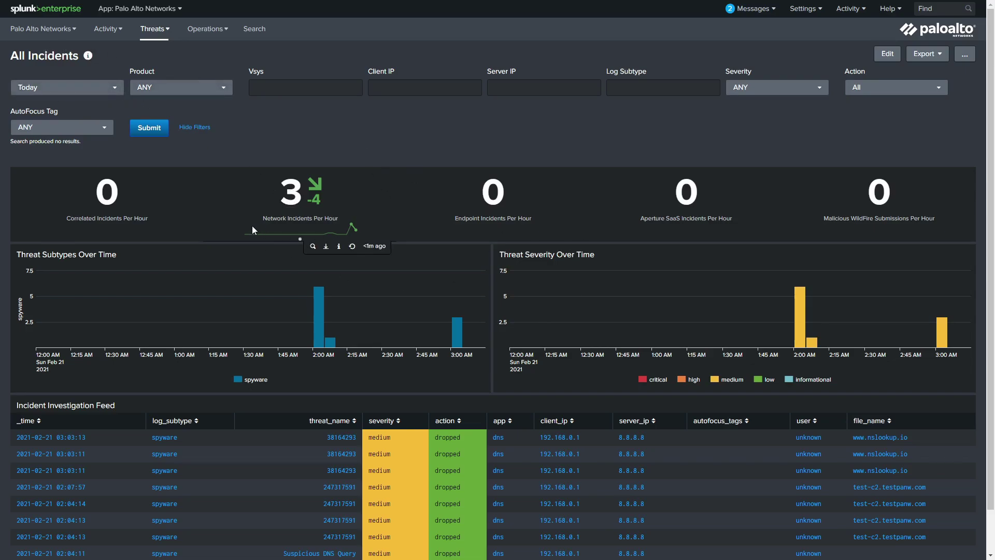
mouse_move(595, 296)
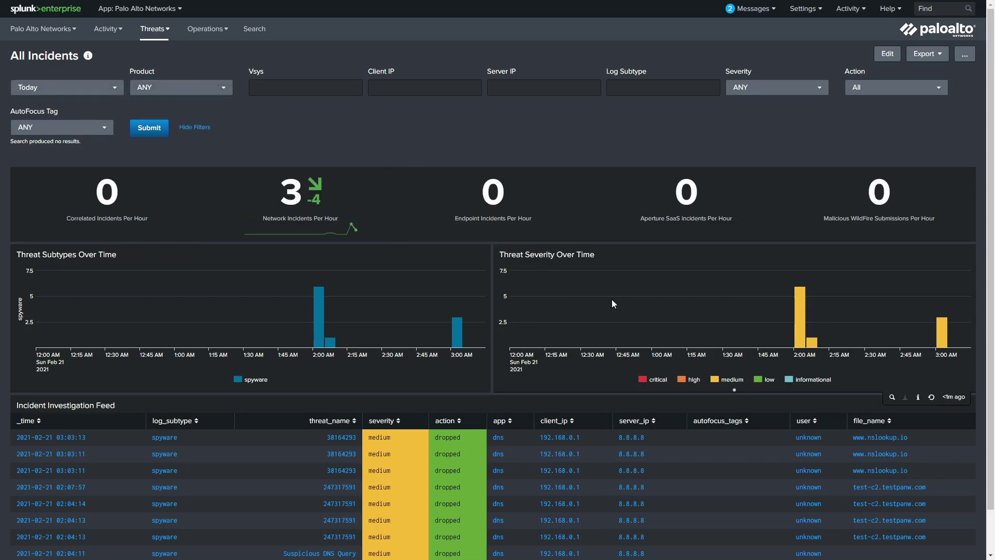
mouse_move(462, 341)
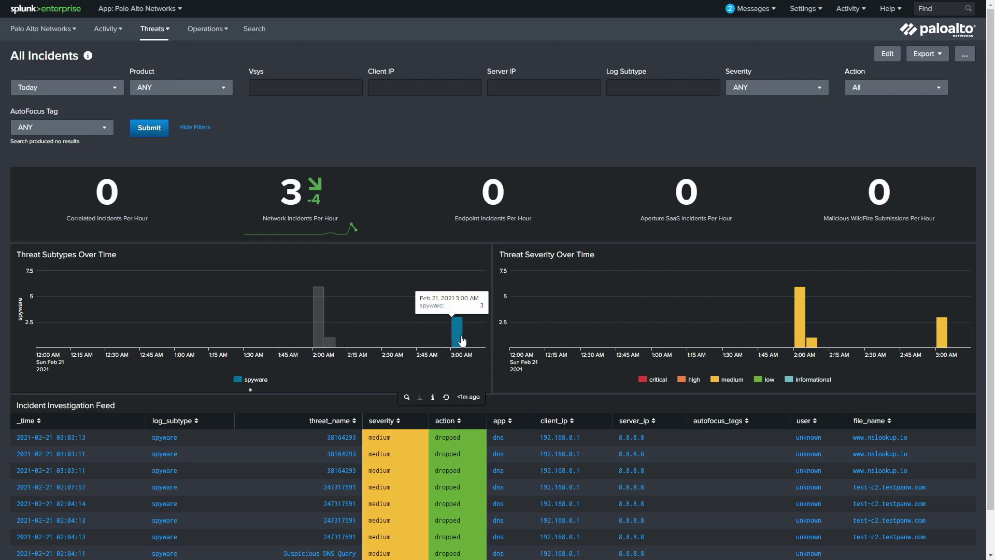
mouse_move(803, 327)
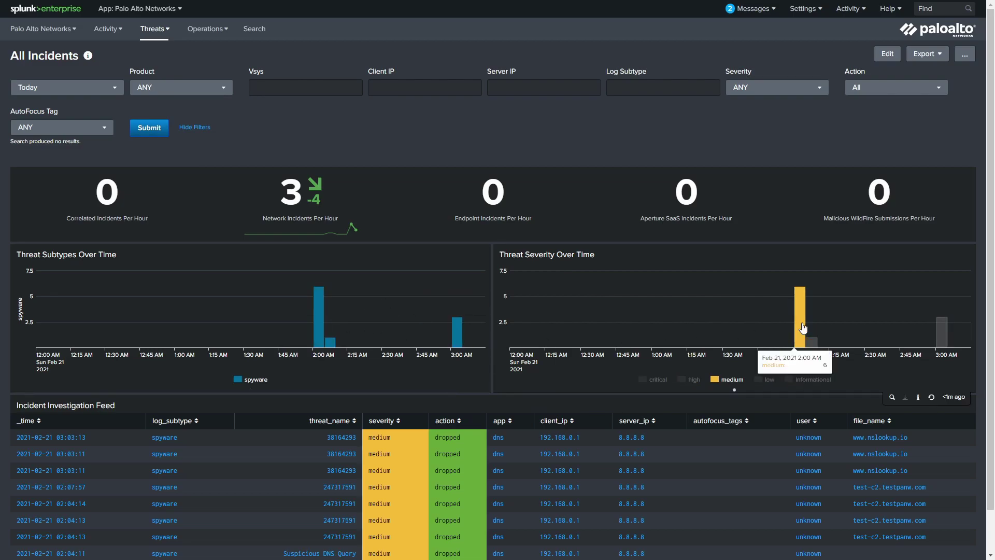
scroll(792, 508, "down", 1)
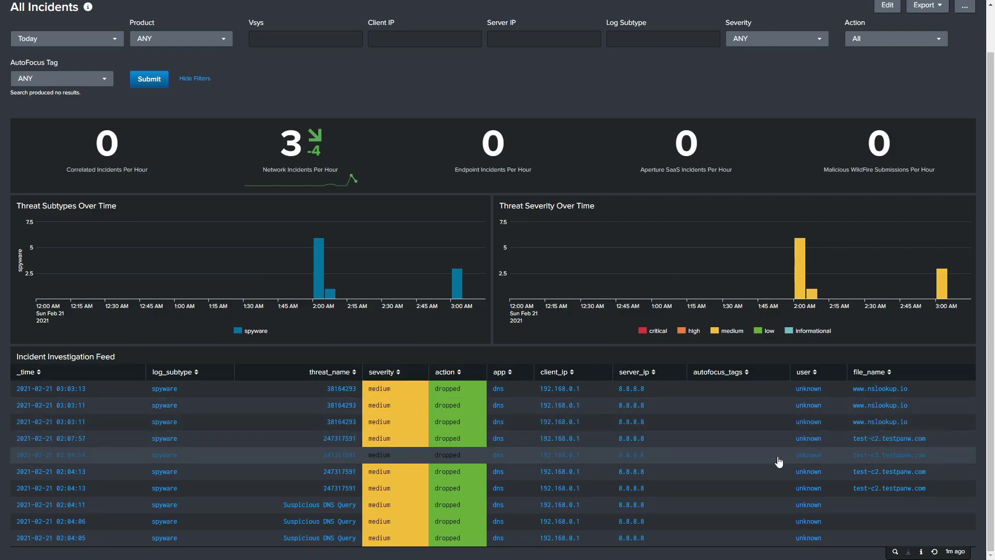
left_click(560, 408)
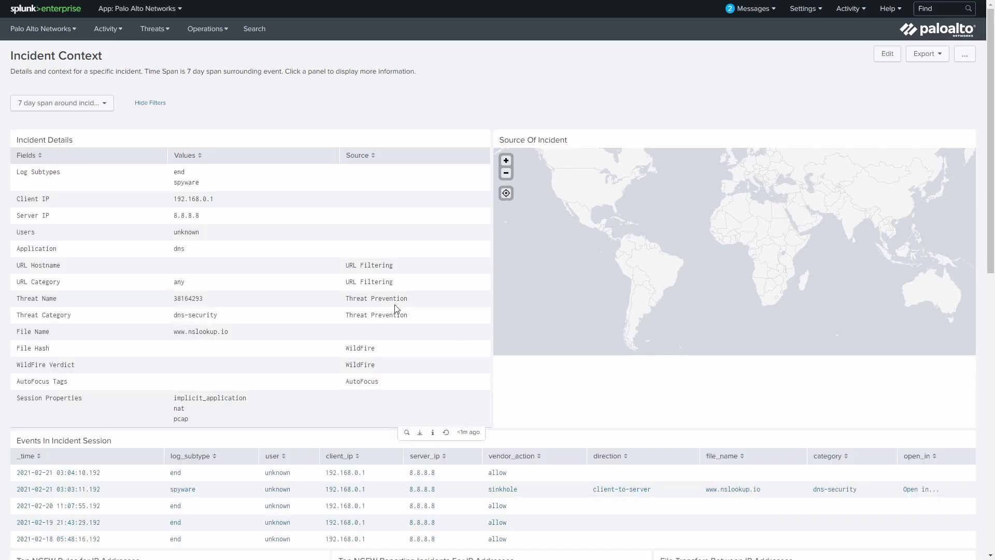
scroll(433, 308, "down", 2)
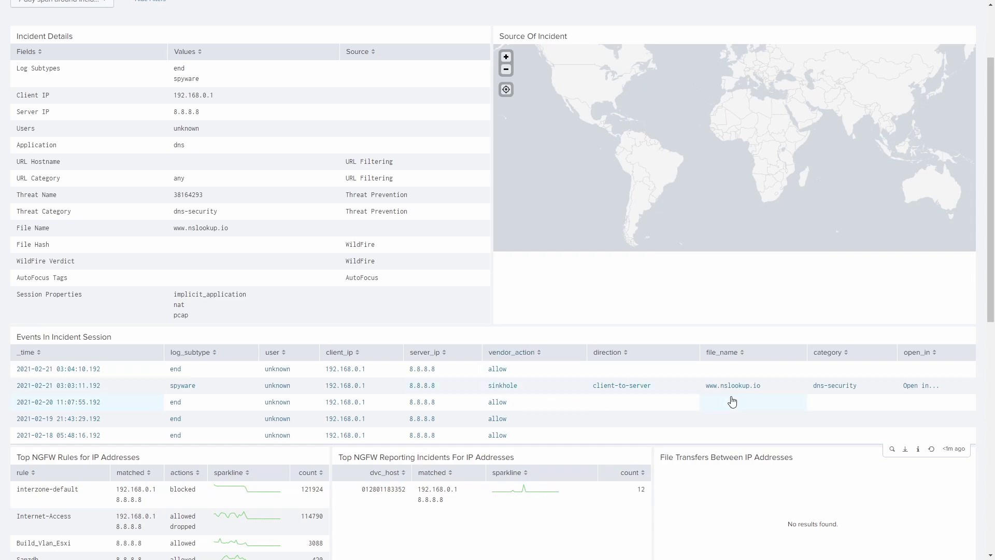
scroll(791, 405, "down", 3)
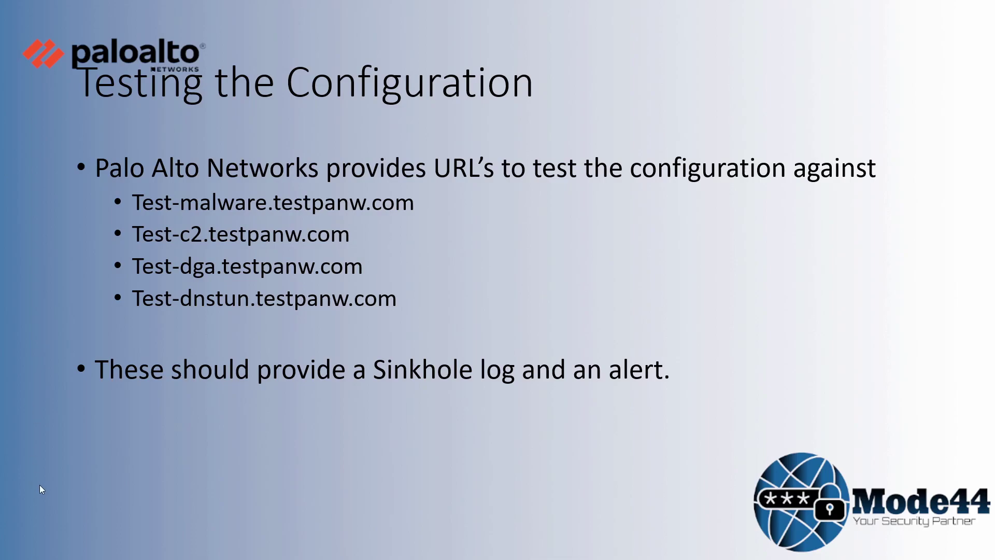
Switch to Chrome and test the DNS sinkhole by browsing to test-malware.testpanw.com and test-c2.testpanw.com
left_click(30, 550)
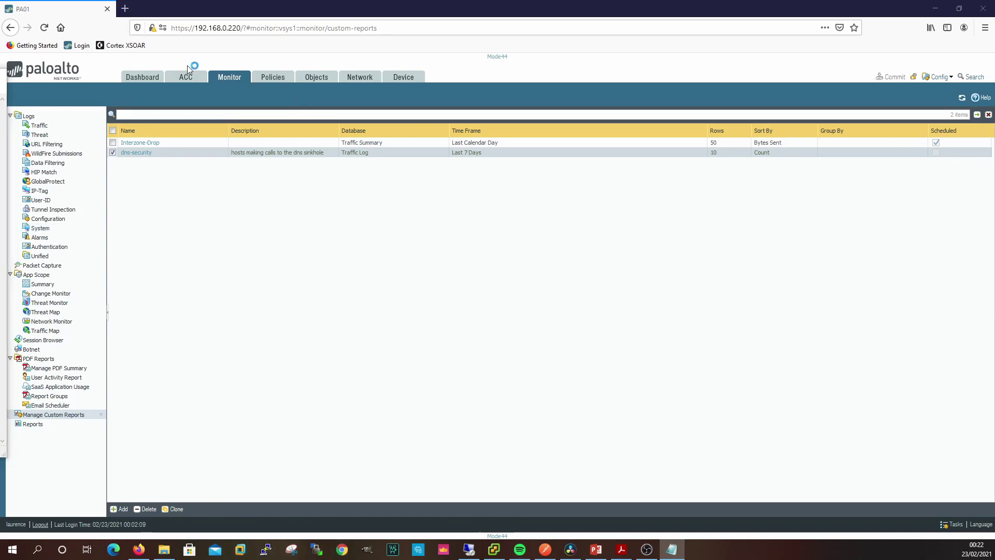
right_click(104, 30)
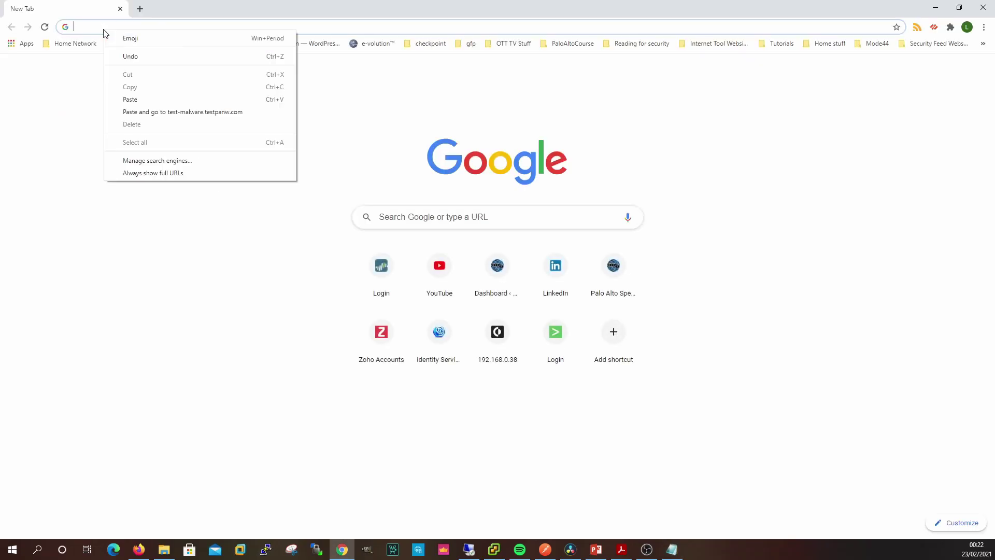
left_click(174, 112)
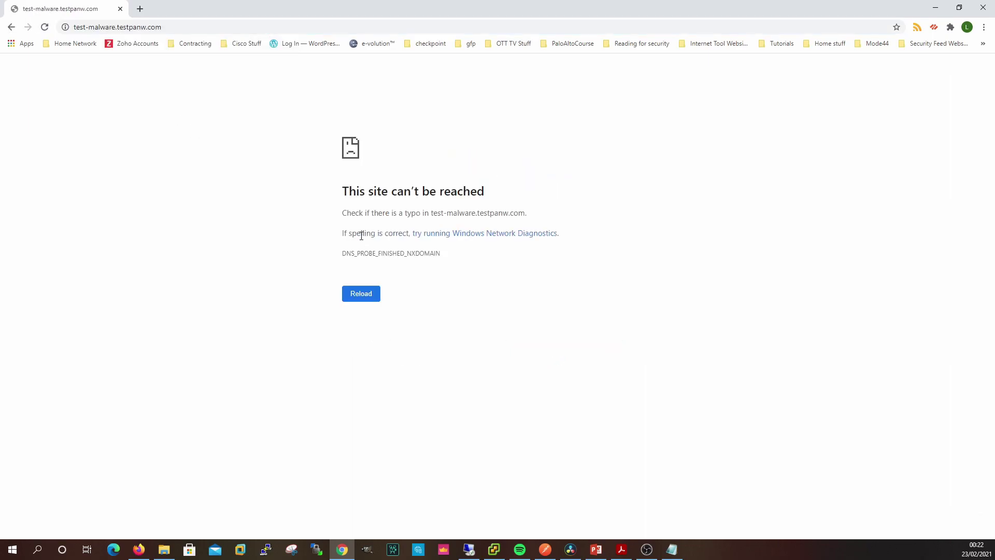
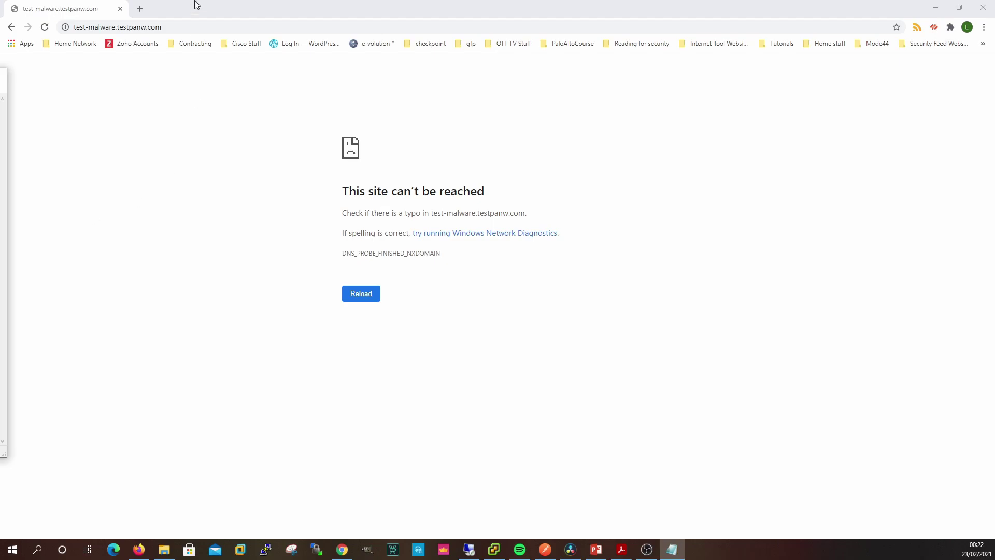
left_click(141, 27)
right_click(145, 30)
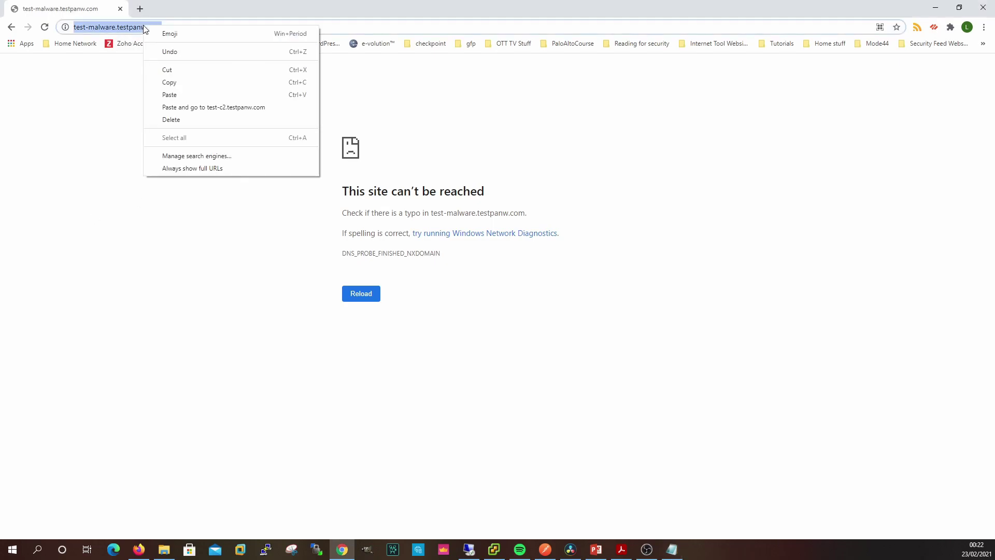
left_click(197, 108)
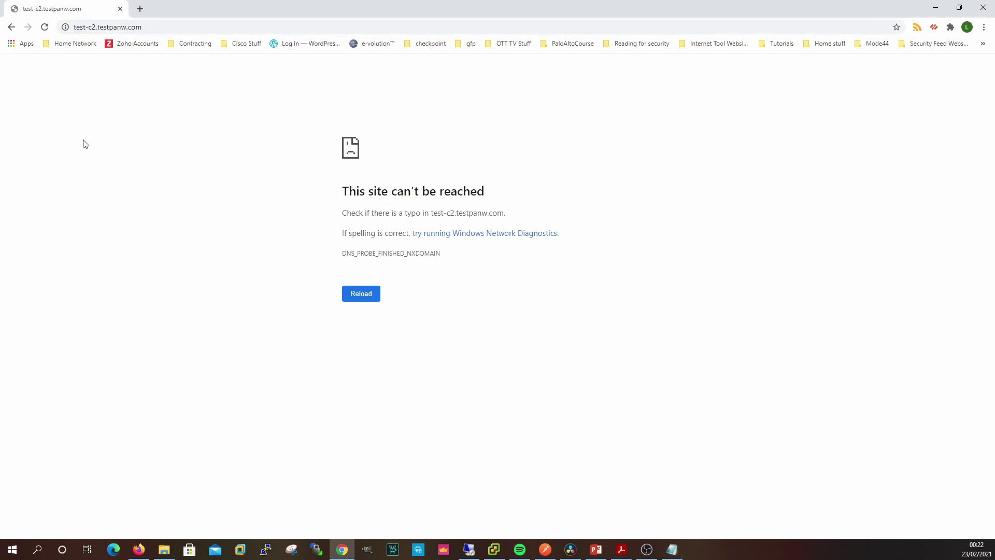
Browse to the test domains test-dga.testpanw.com and test-dnstun.testpanw.com, and close the browser window
key("alt+Tab")
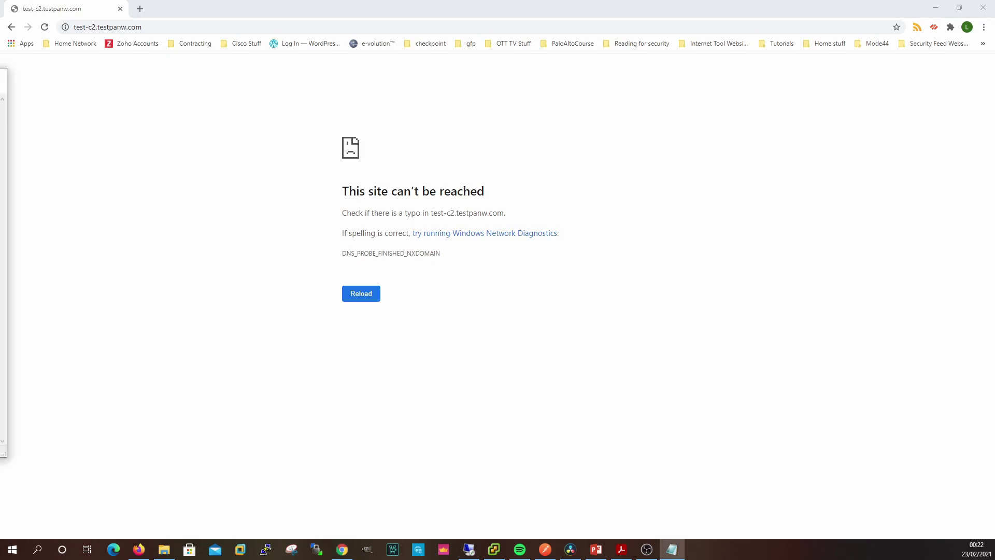
left_click(121, 27)
right_click(121, 28)
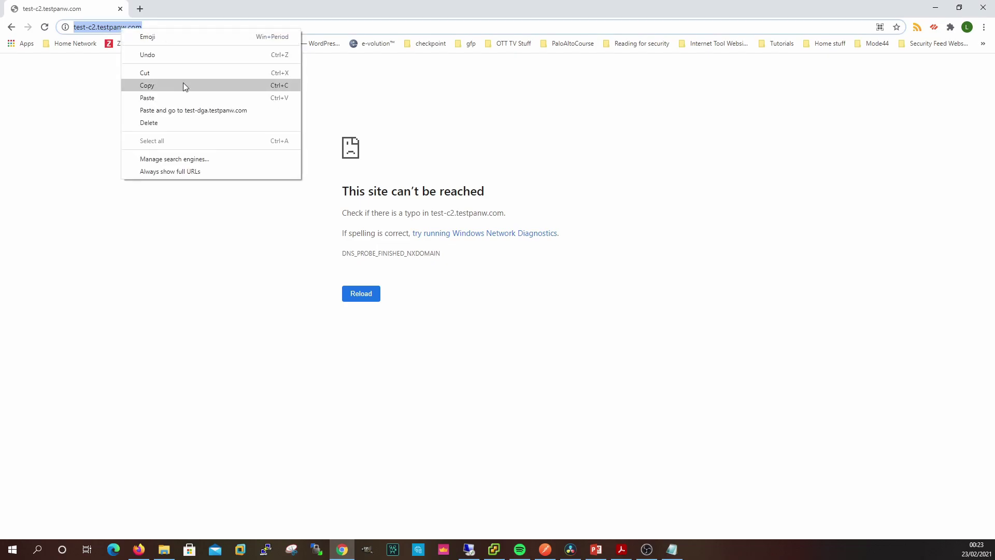
left_click(173, 110)
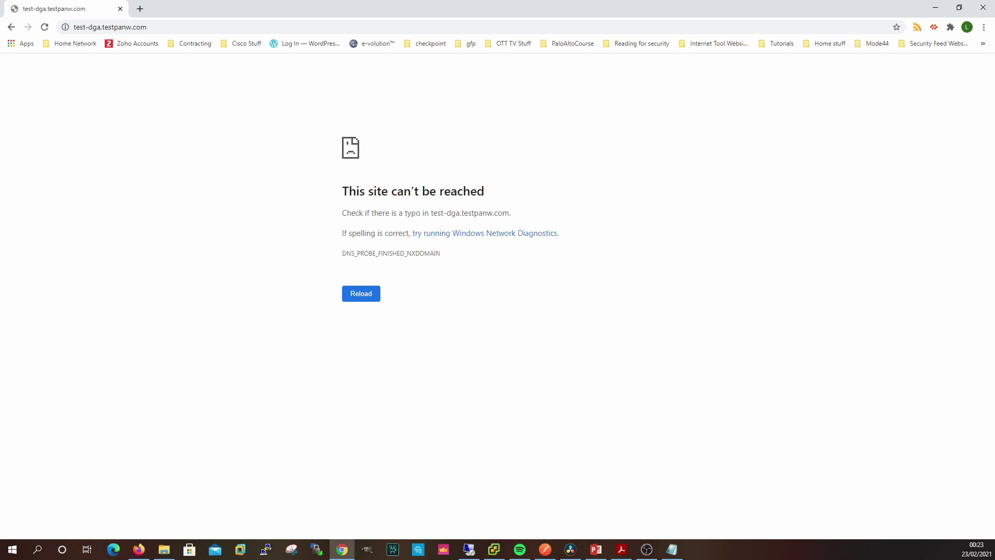
key("alt+Tab")
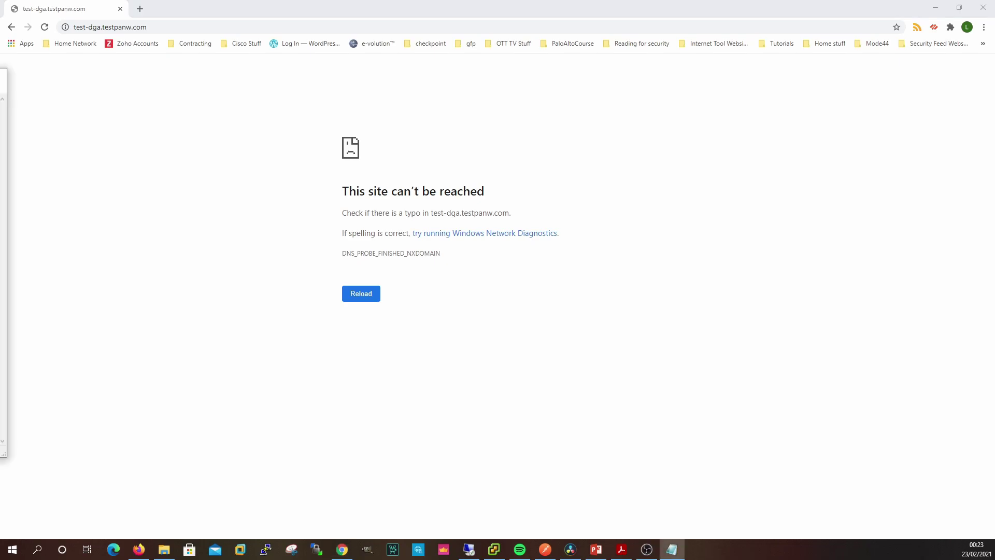
left_click(97, 27)
right_click(97, 27)
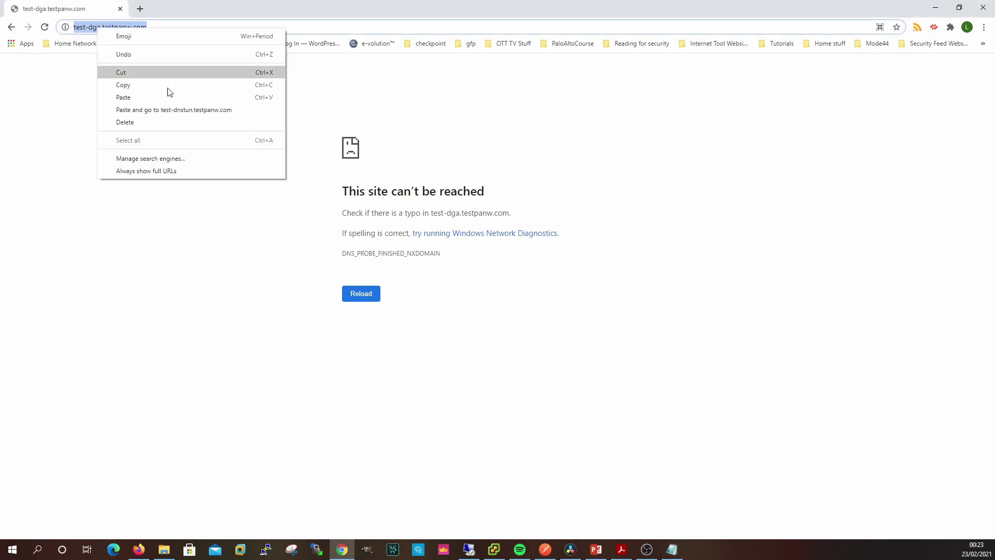
left_click(171, 110)
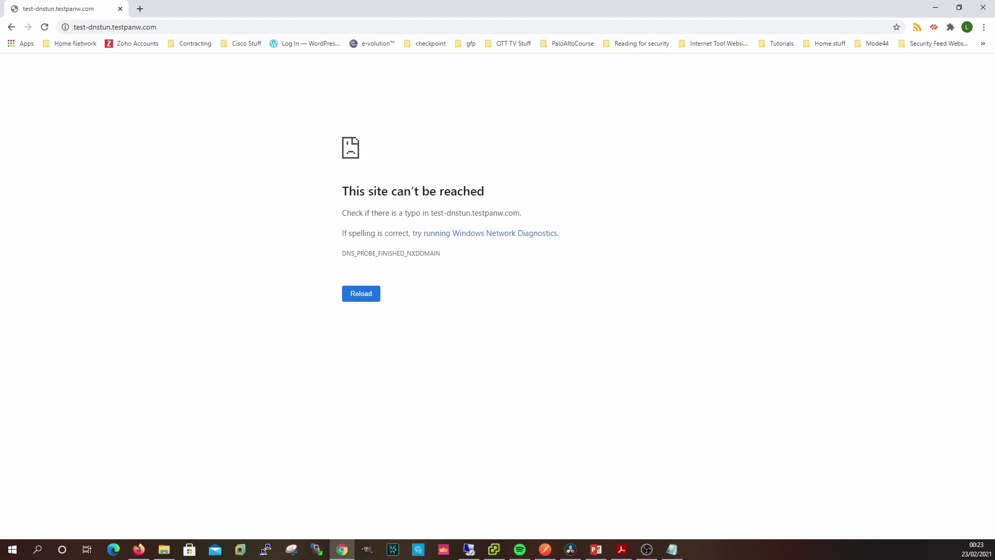
left_click(984, 9)
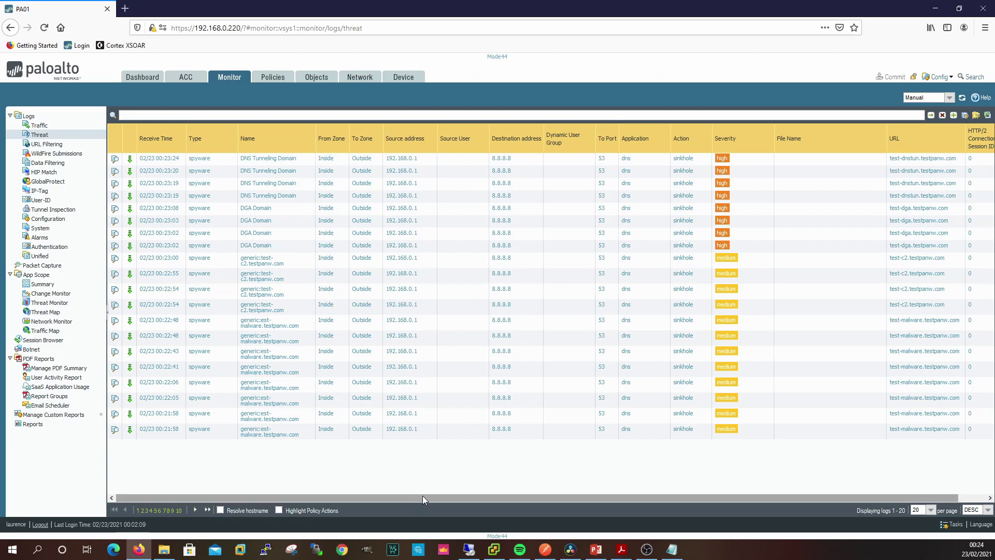
Open the dns-security custom report, check its destination address query, run it to list hosts contacting the sinkhole, and close it without saving
left_click(43, 417)
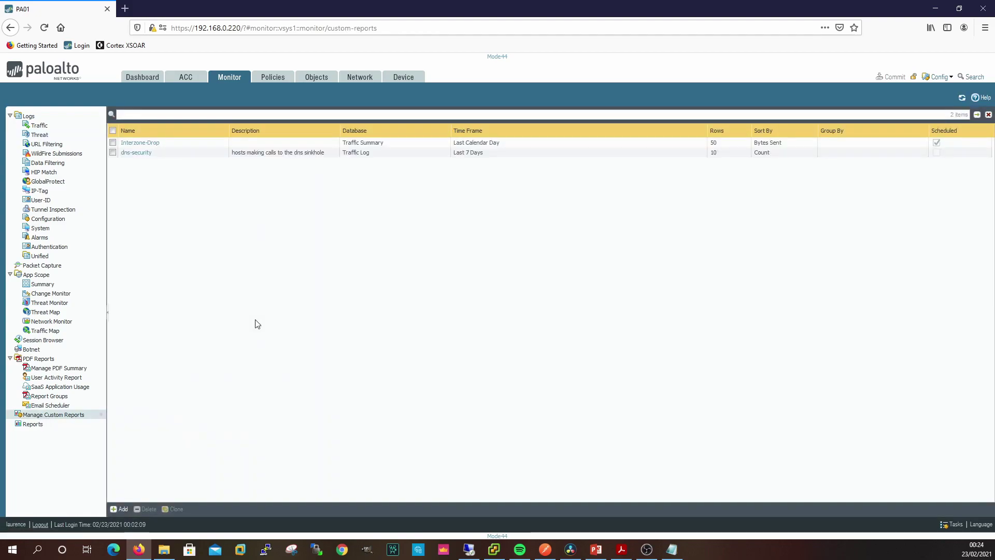
left_click(138, 153)
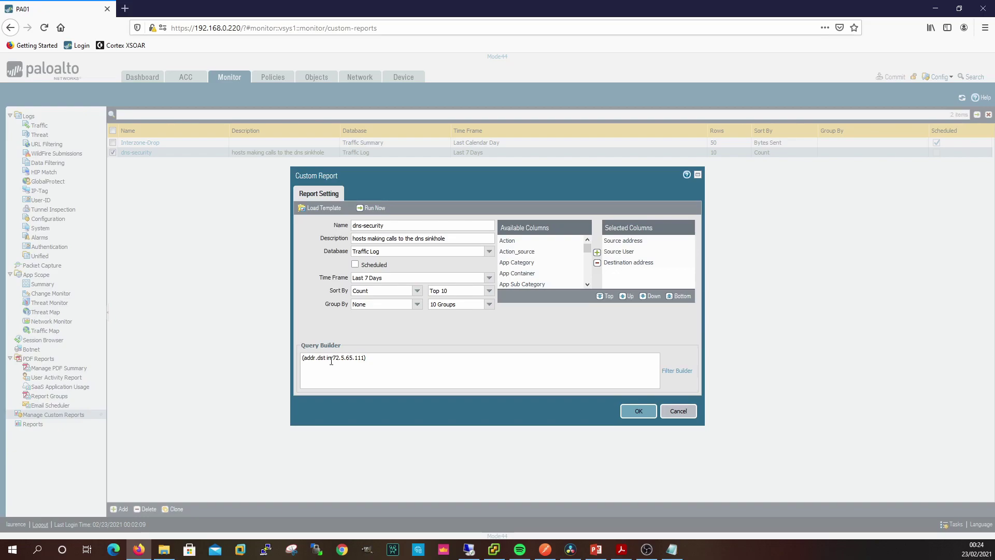
left_click_drag(332, 357, 365, 359)
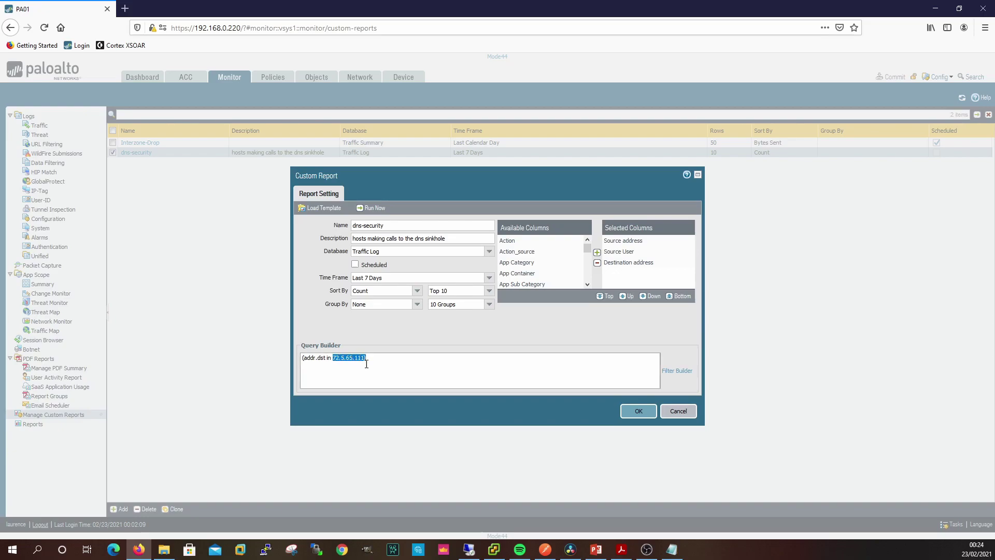
left_click(431, 338)
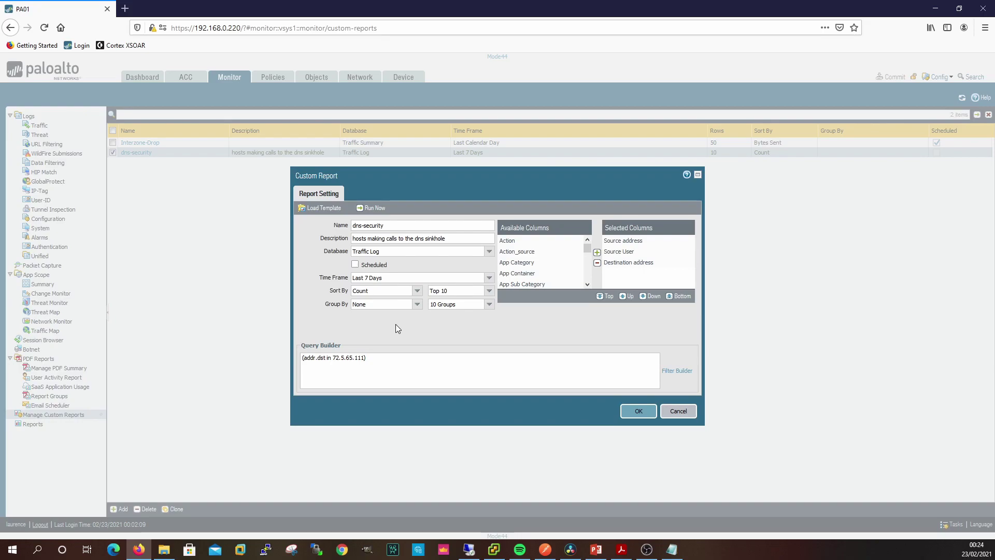
left_click(384, 213)
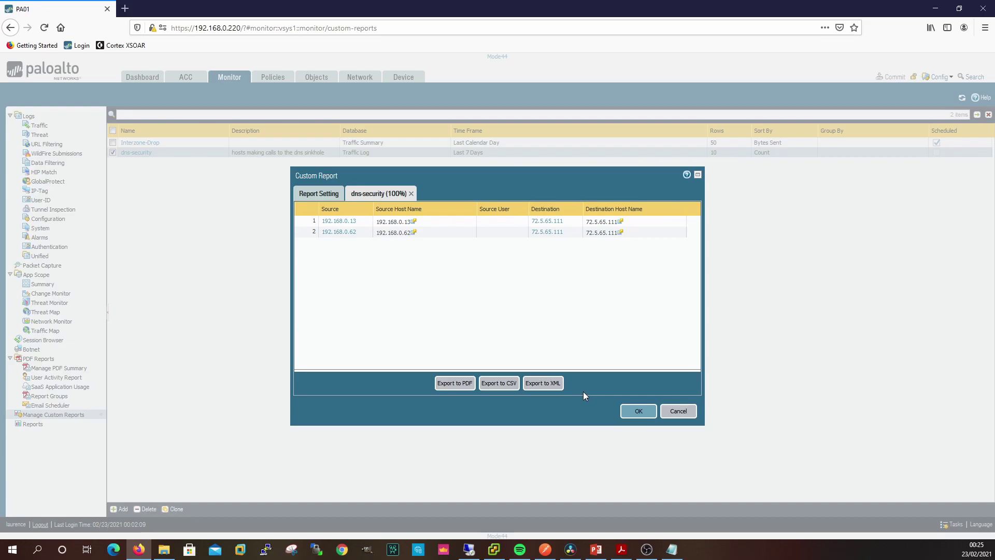
left_click(692, 412)
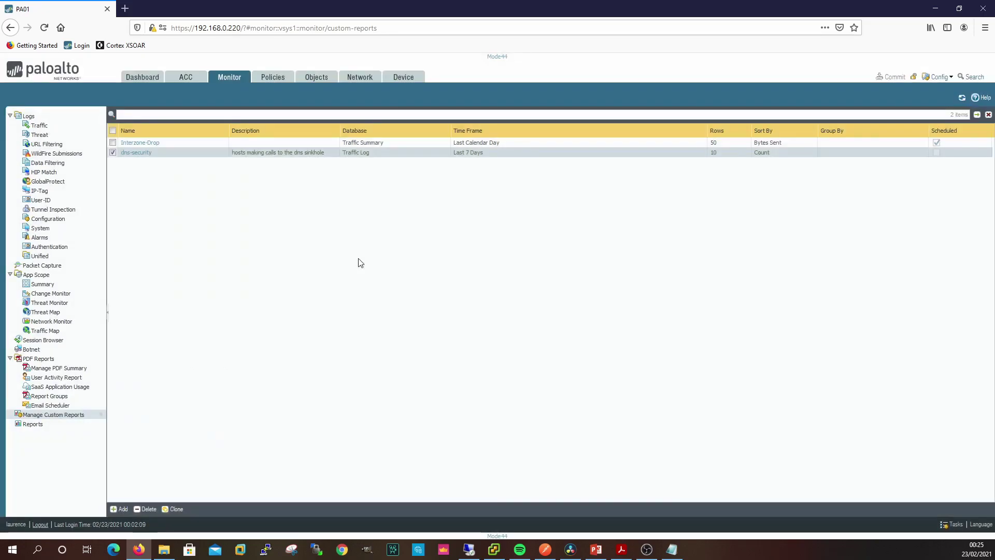